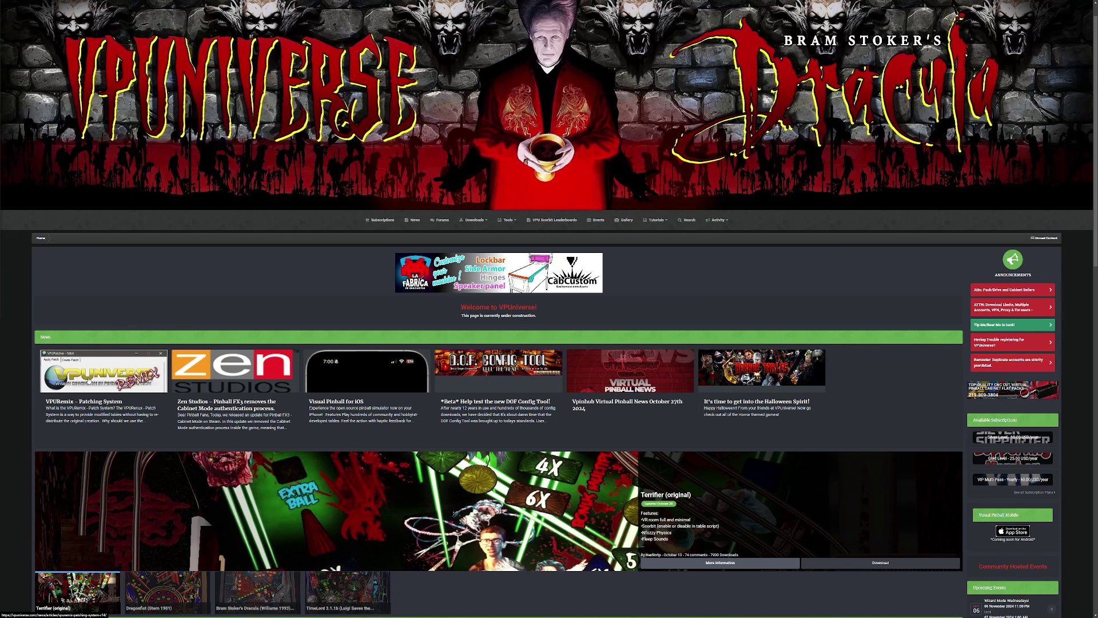
Open the 'VPURemix – Patching System' article from the VPUniverse home page news feed.
left_click(89, 379)
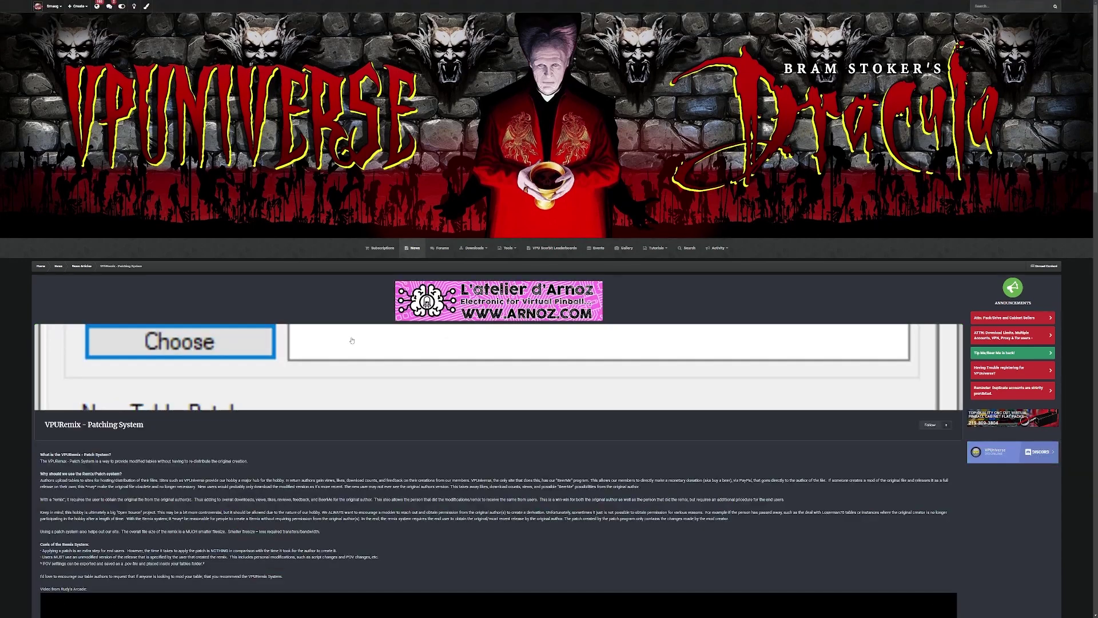
Scroll to the file card and download 'VPURemix System - VPPatching System - VPX ONLY'.
scroll(485, 345, "down", 8)
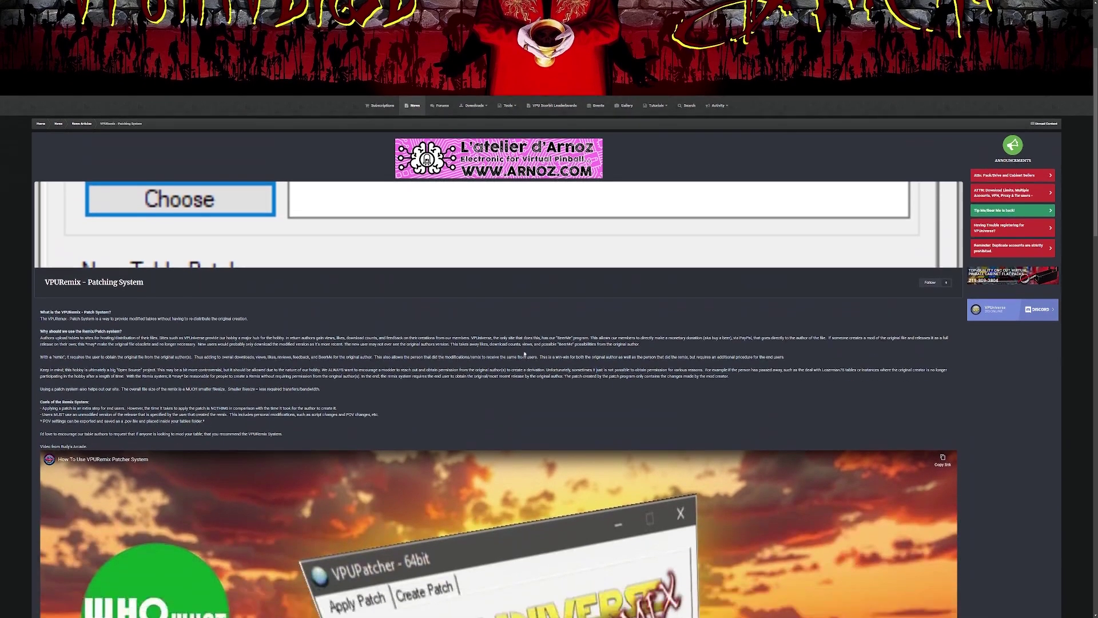
scroll(525, 354, "down", 8)
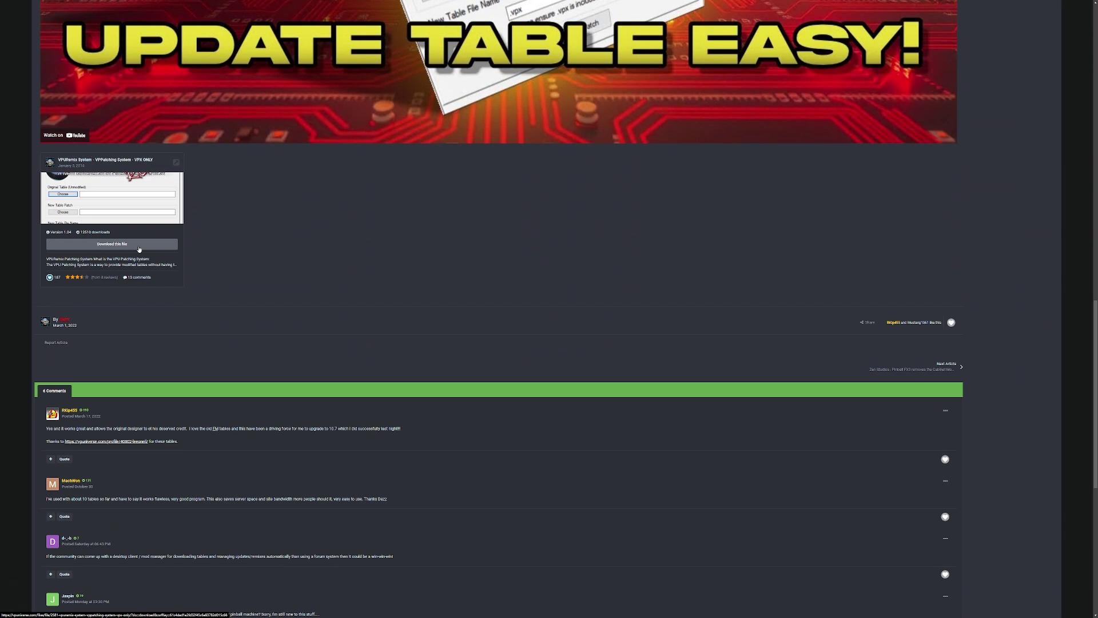
left_click(139, 249)
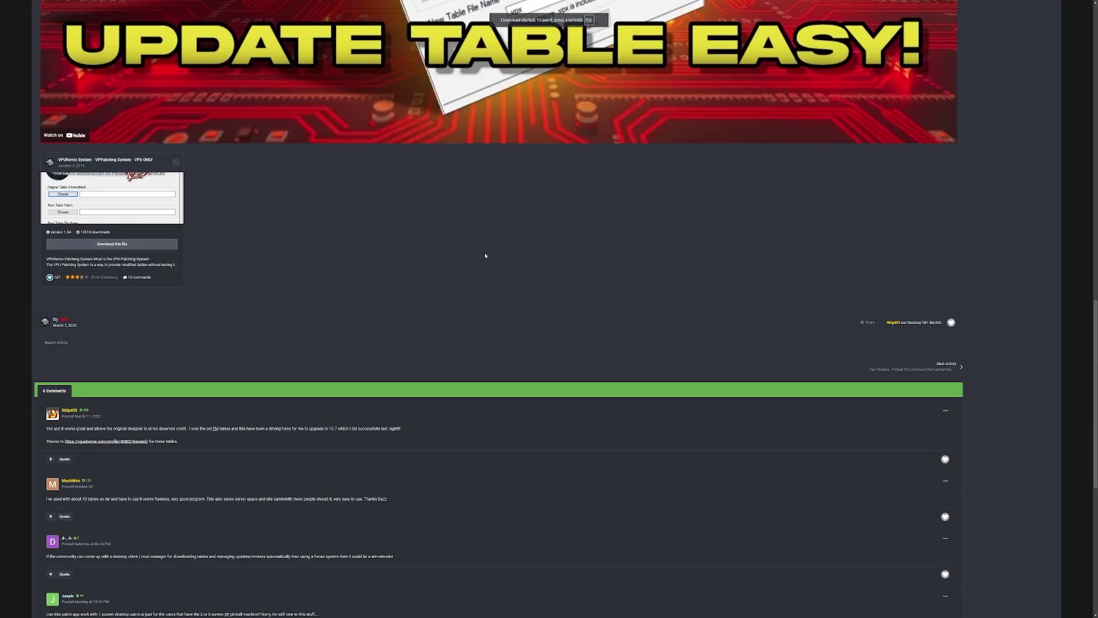
Try opening the downloaded patcher .rar in WinRAR, dismiss the trial-expired notice, and close WinRAR.
key("Escape")
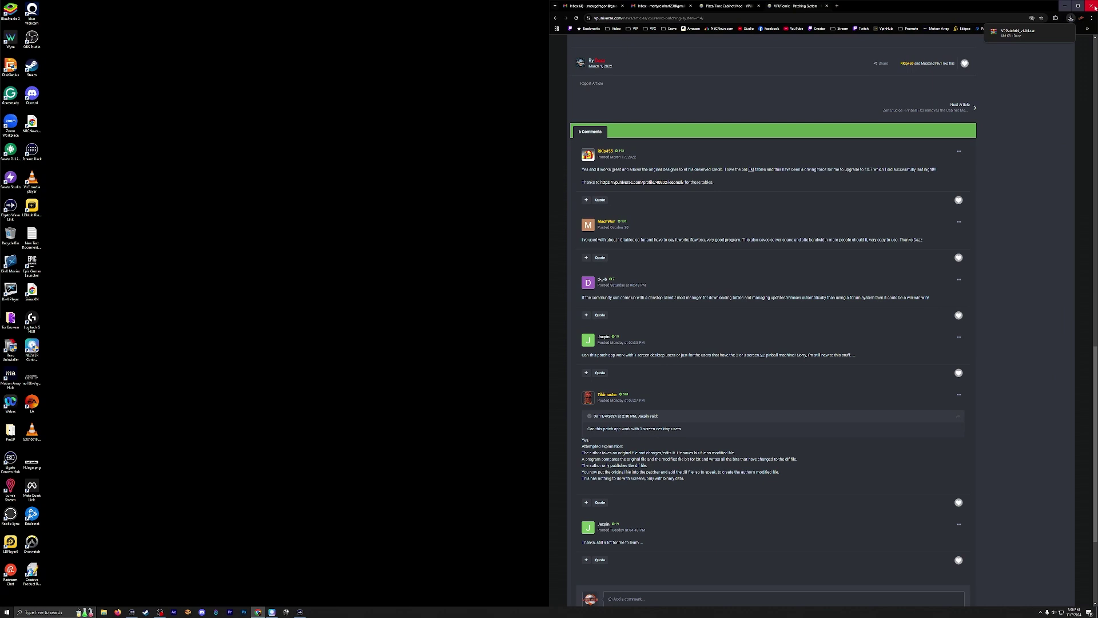
left_click(1024, 32)
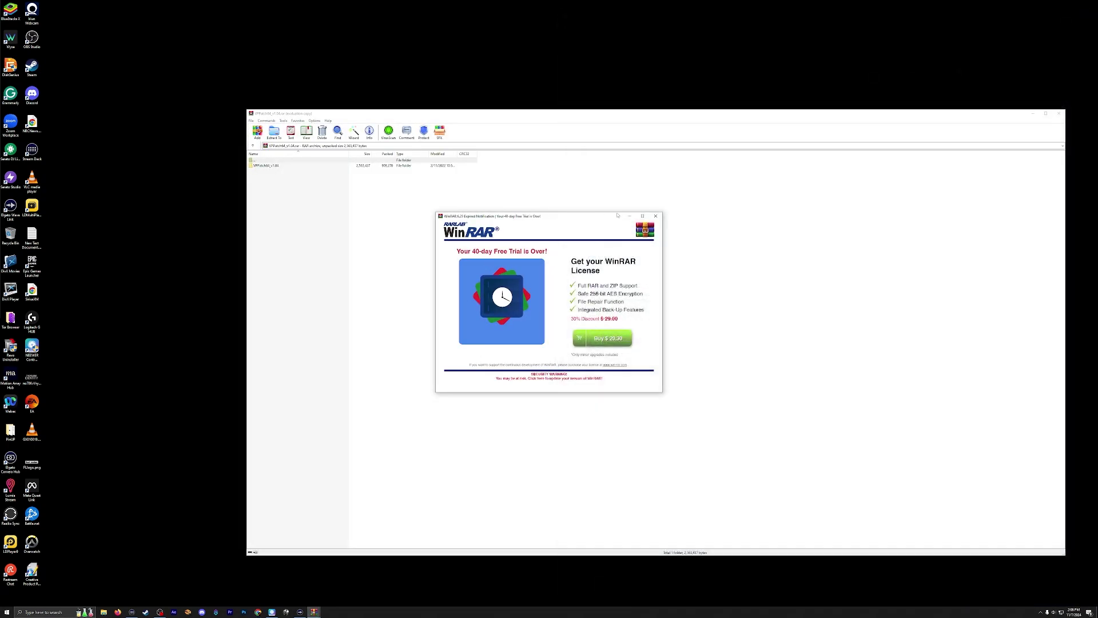
left_click(1066, 6)
left_click(657, 216)
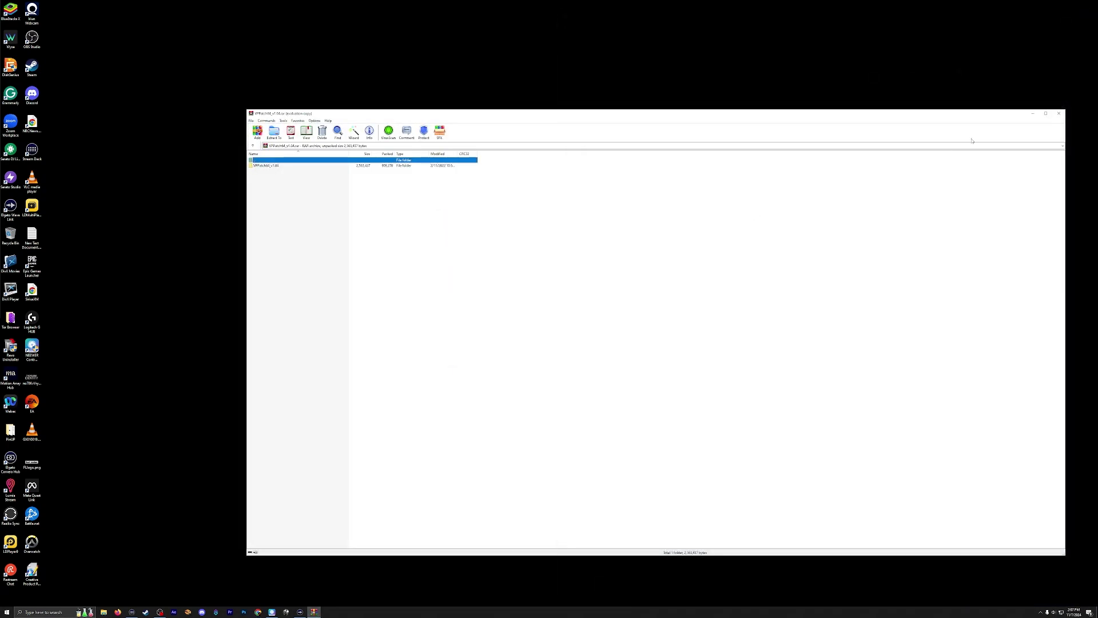
left_click(1059, 113)
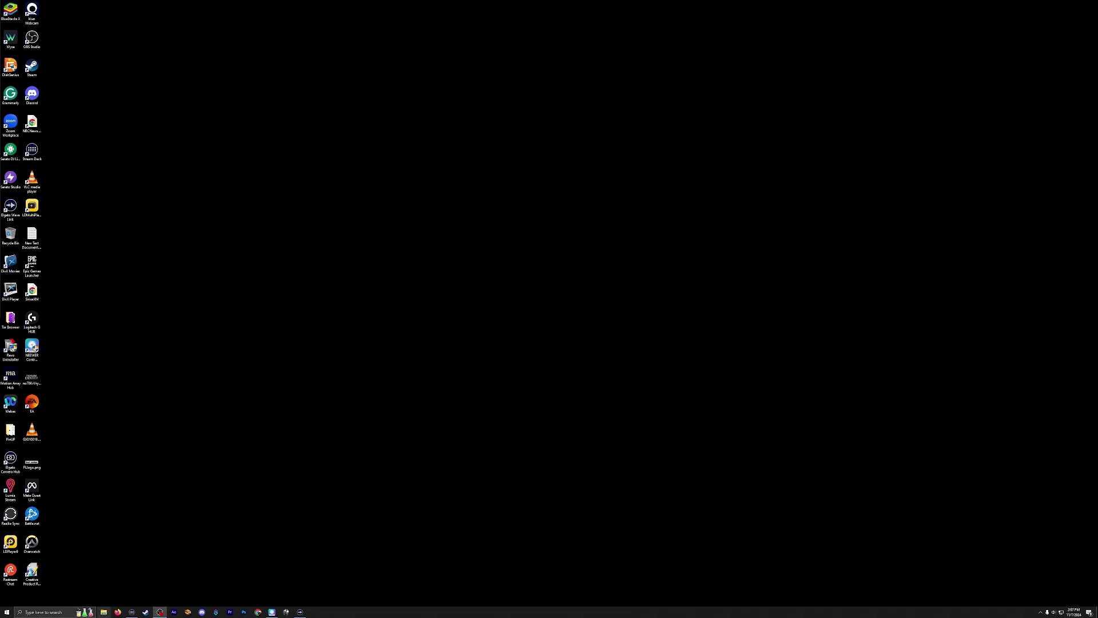
Open the VPPatchAll archive with 7-Zip from the Downloads folder in File Explorer.
key("super+e")
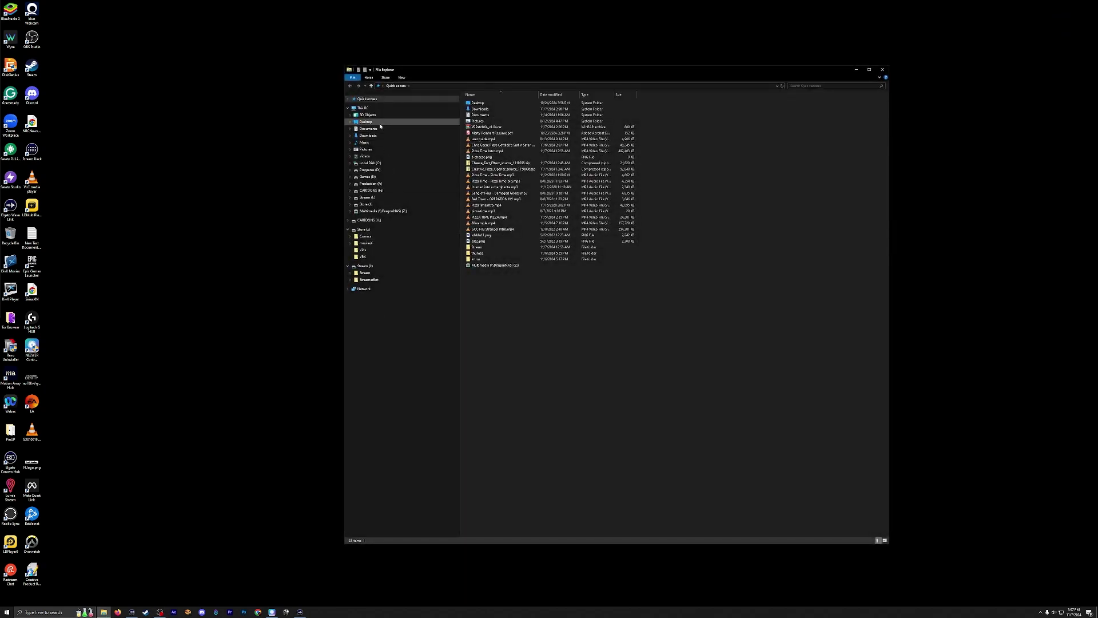
left_click(371, 135)
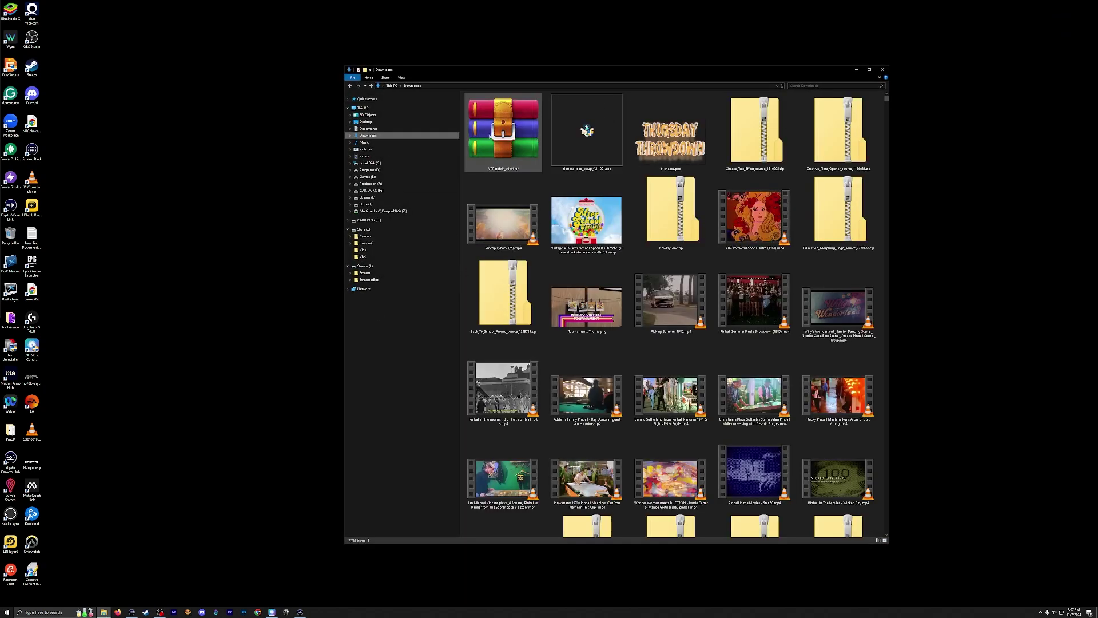
right_click(522, 141)
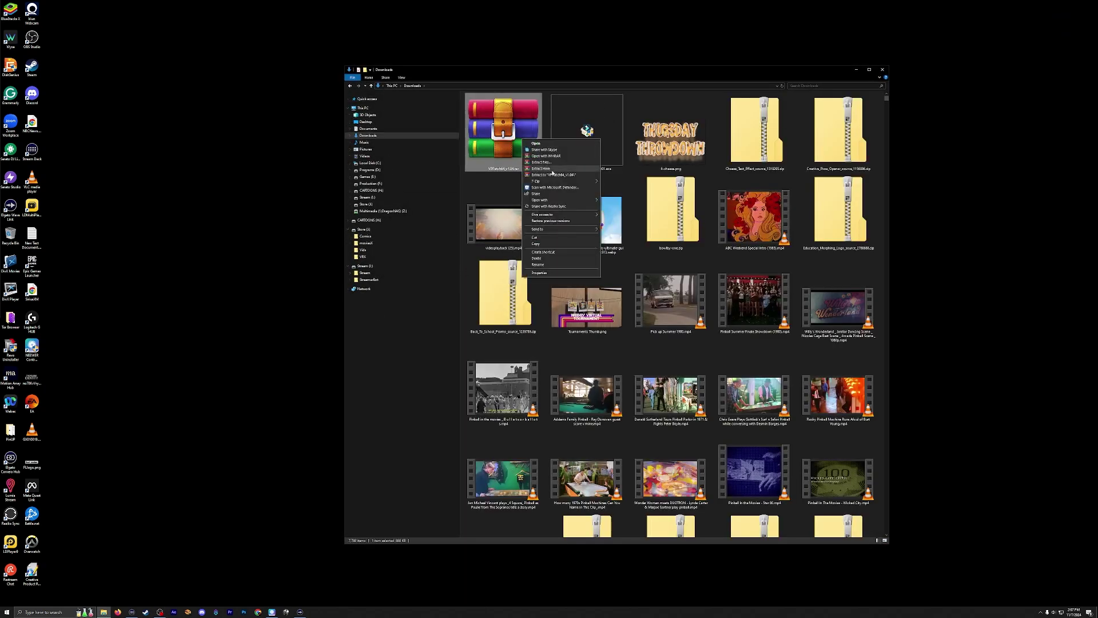
mouse_move(558, 182)
left_click(620, 182)
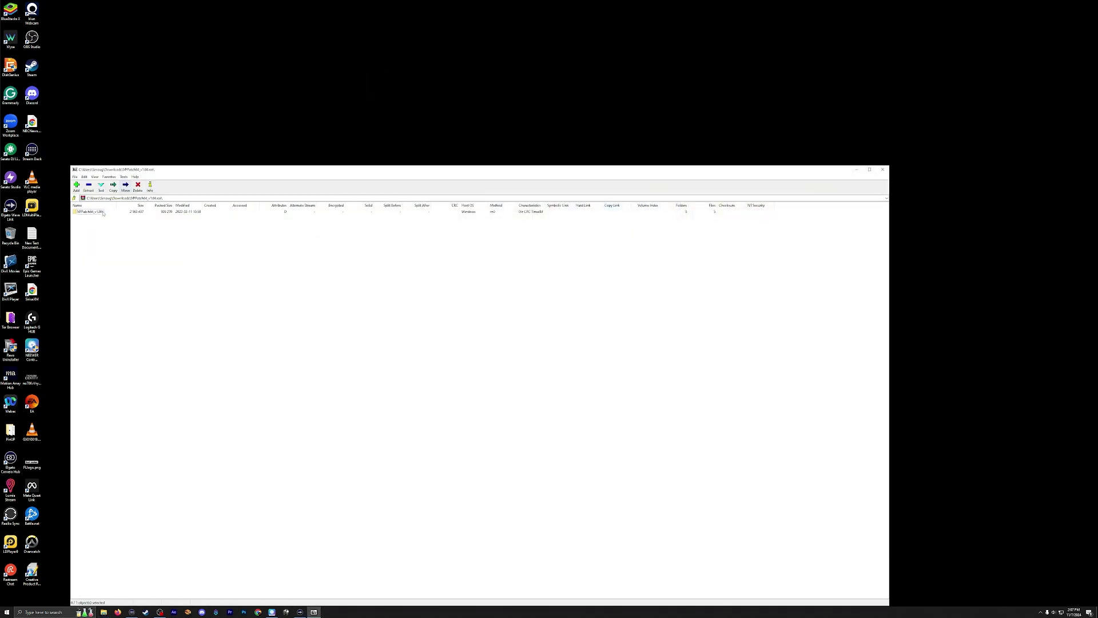
Select the VPPatch64 folder and open 7-Zip's extract dialog with its destination folder browser.
left_click(102, 212)
left_click_drag(195, 173, 308, 120)
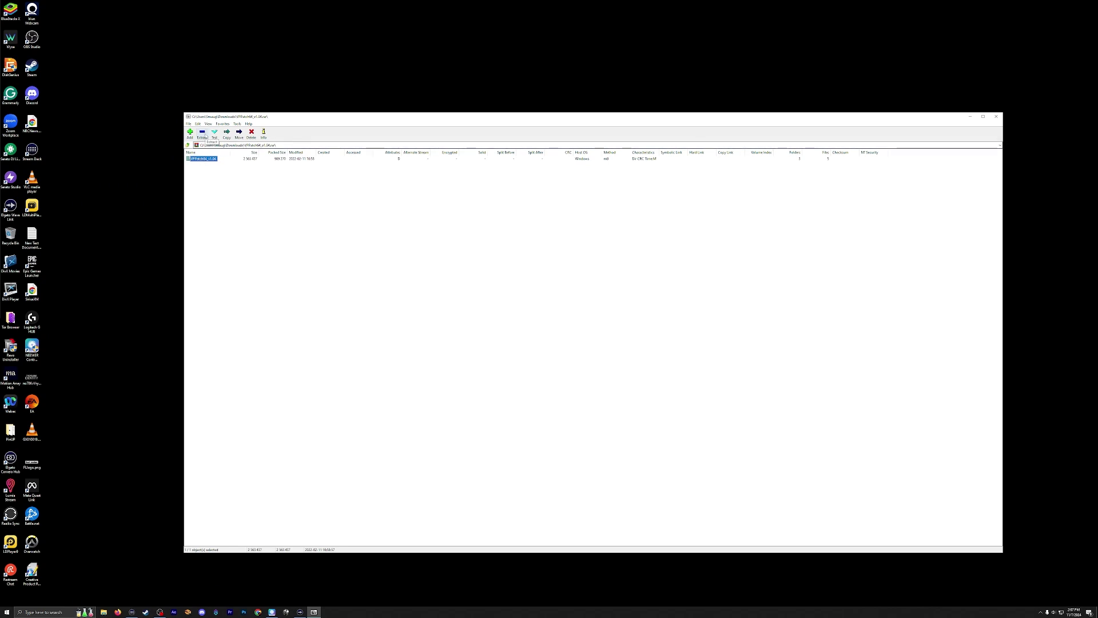
left_click(204, 134)
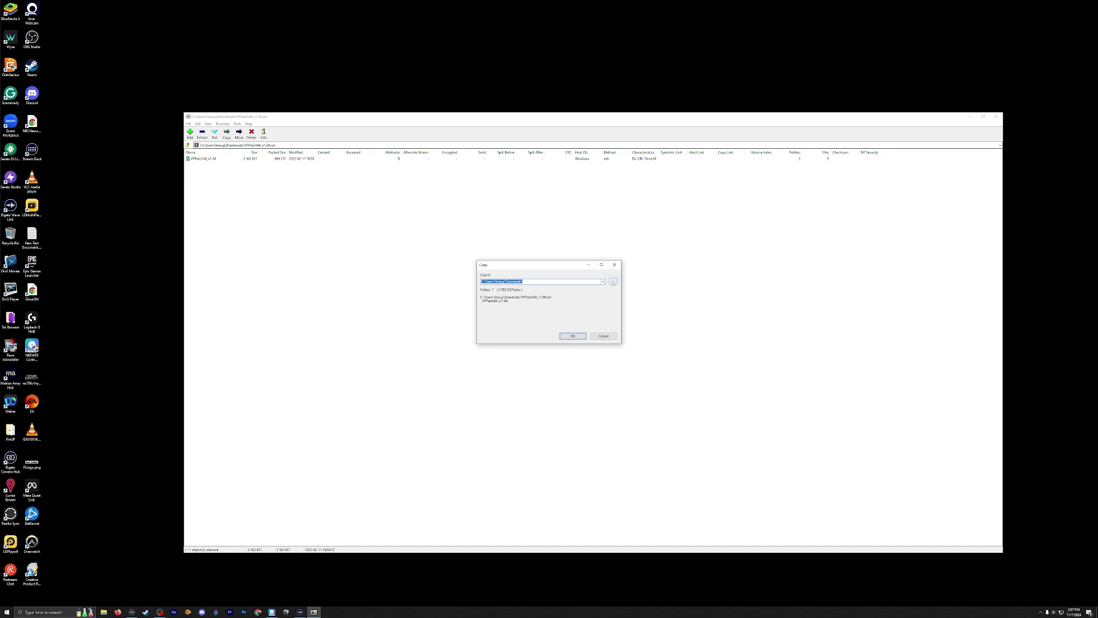
left_click(613, 282)
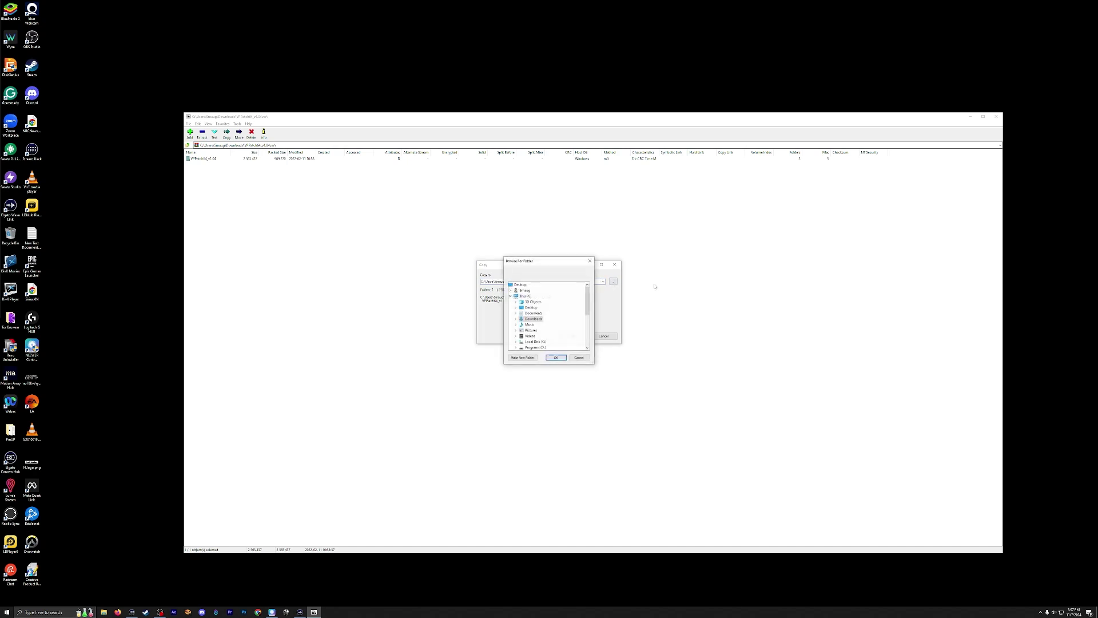
Browse to D:\vPinball and create a new folder named Temp.
double_click(535, 347)
scroll(549, 332, "down", 5)
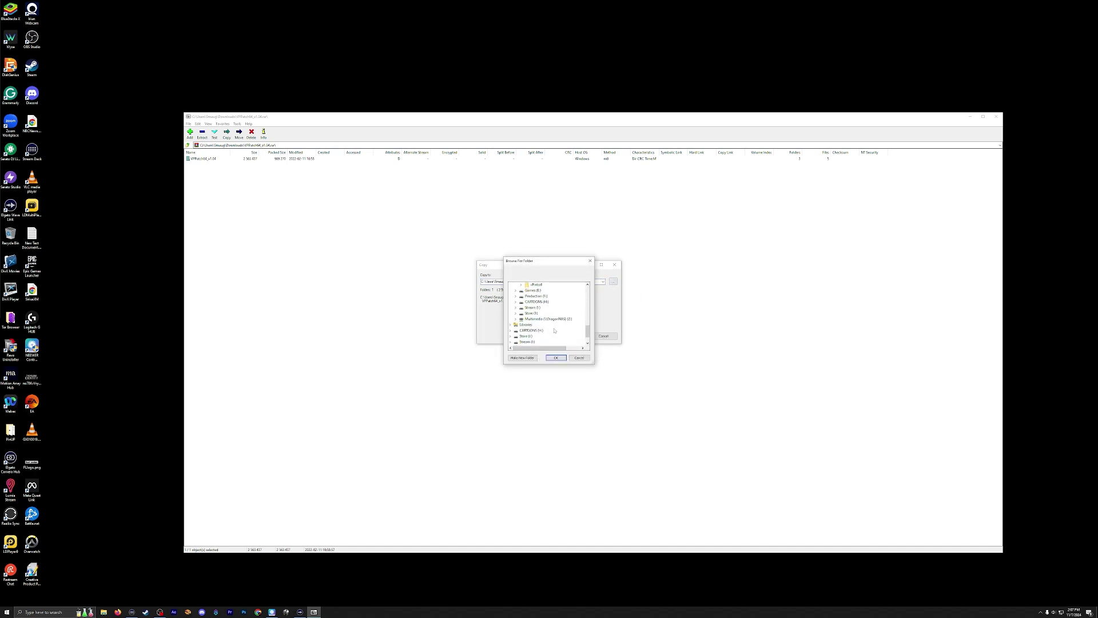
scroll(554, 331, "up", 1)
double_click(537, 301)
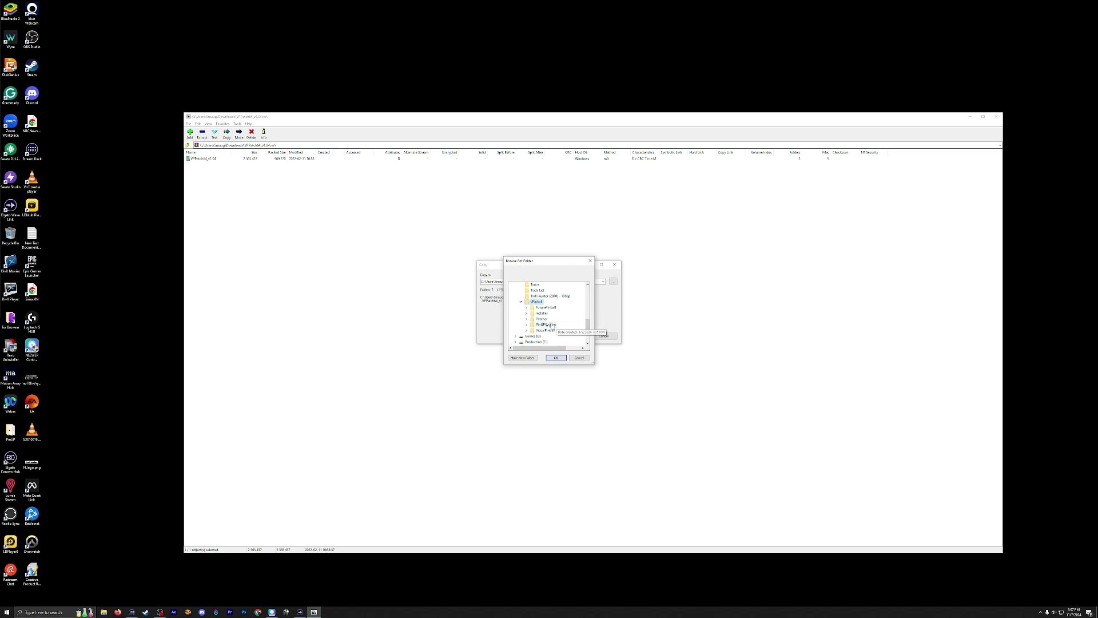
left_click(523, 358)
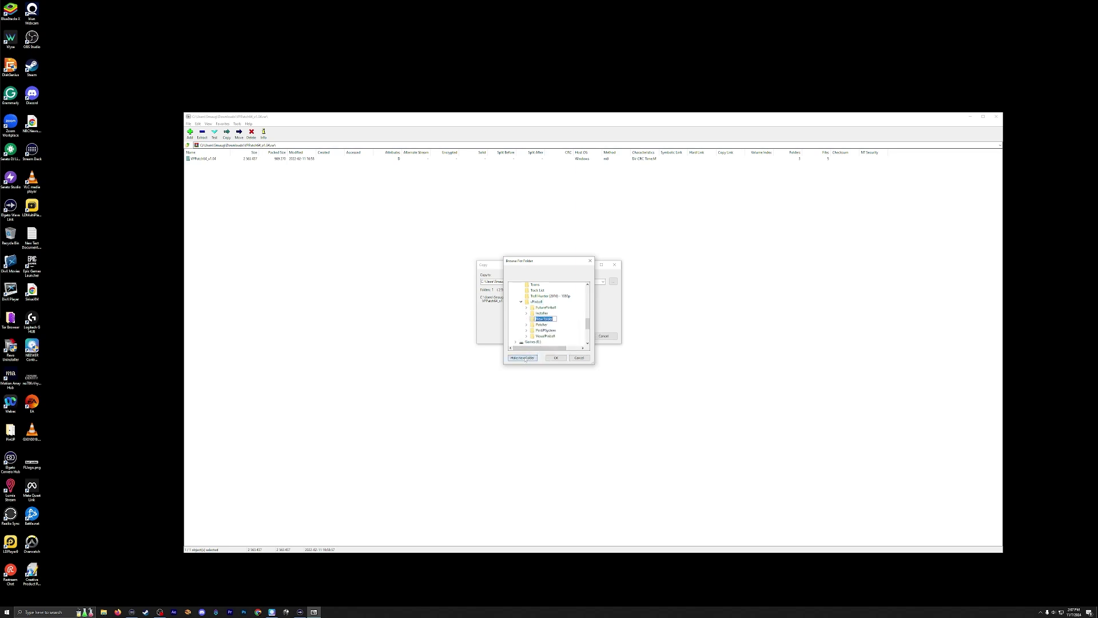
type("Temp")
key("Return")
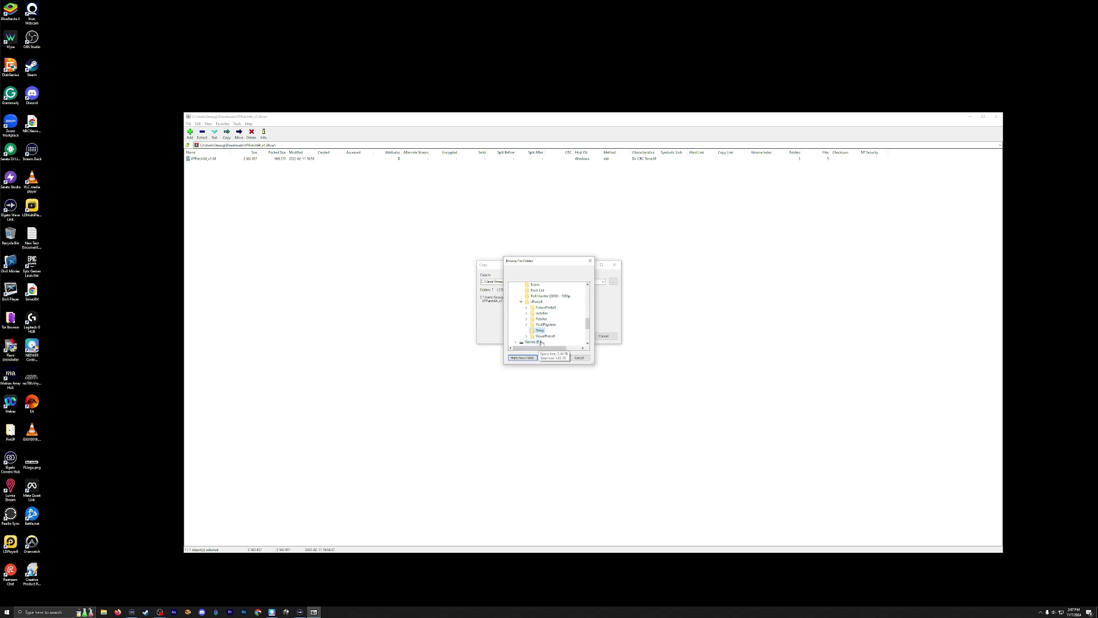
Extract the patcher folder into D:\vPinball\Temp and close 7-Zip.
left_click(556, 358)
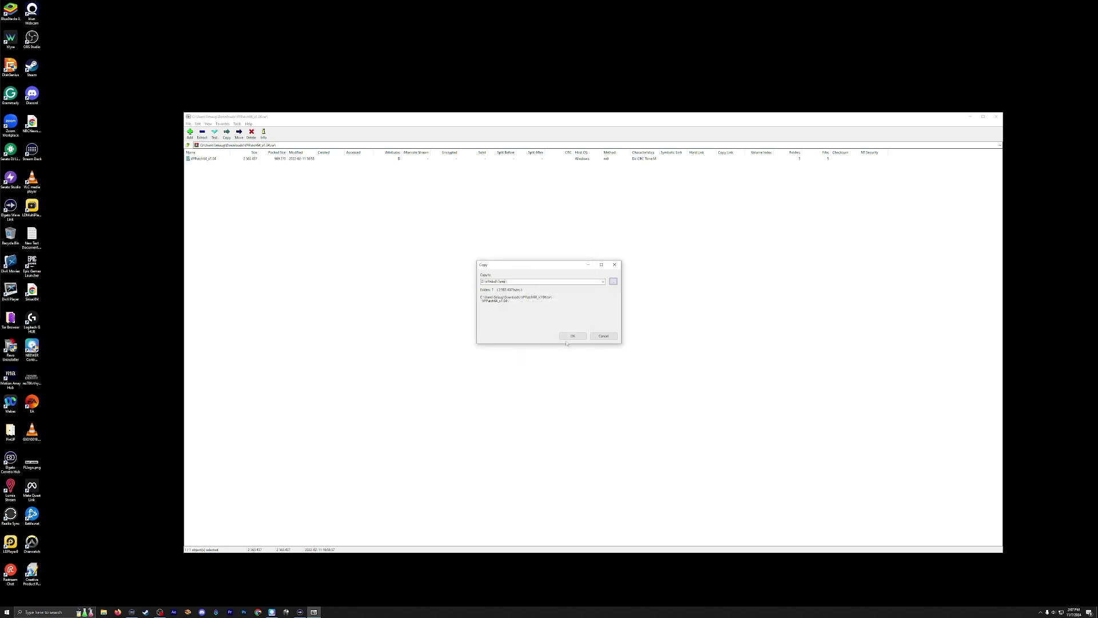
left_click(578, 336)
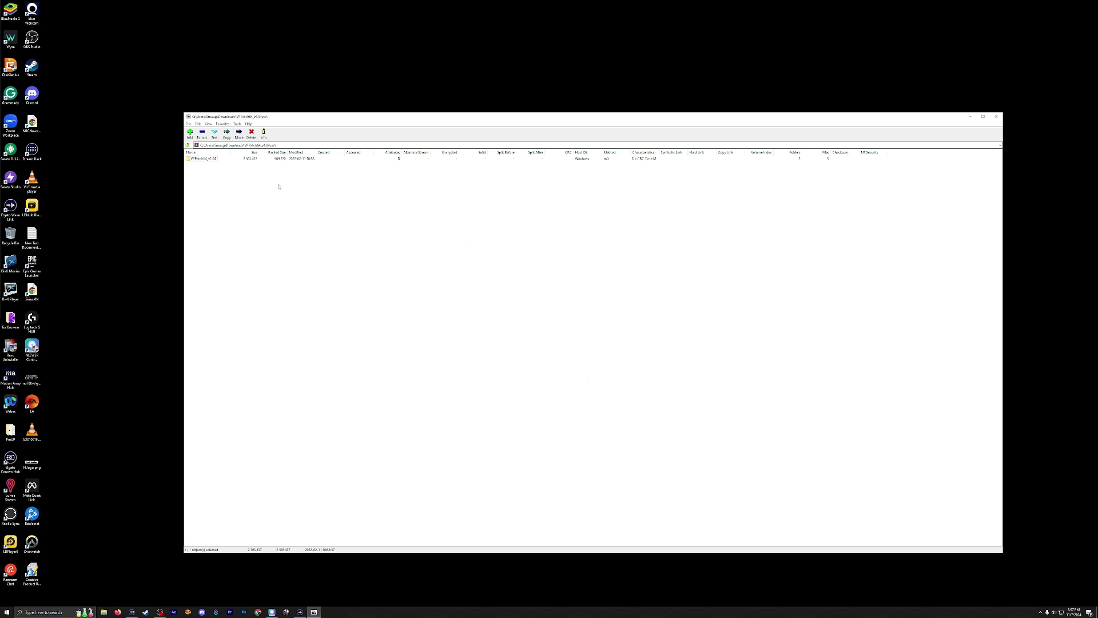
left_click(996, 116)
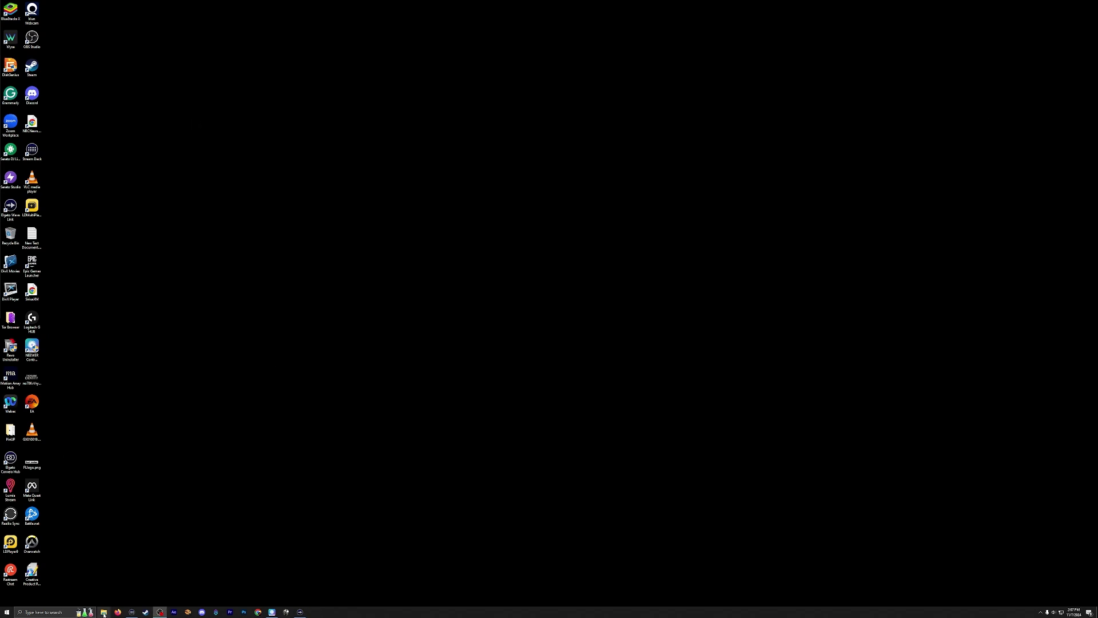
Check the extracted patcher folder inside D:\vPinball\Temp, then return to vPinball.
left_click(104, 614)
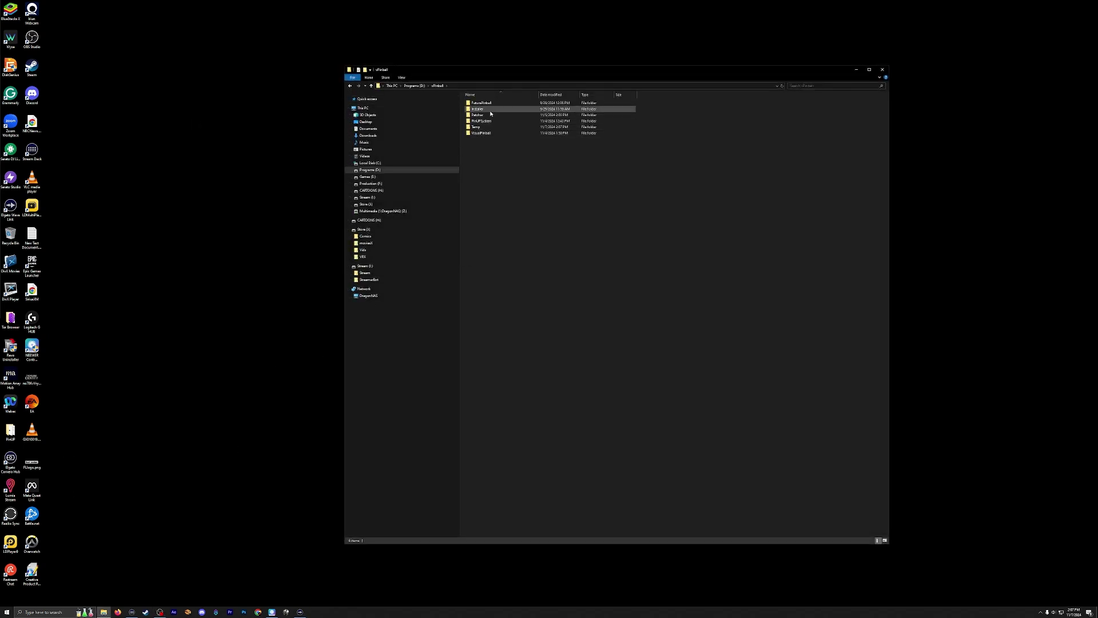
double_click(498, 126)
left_click(497, 104)
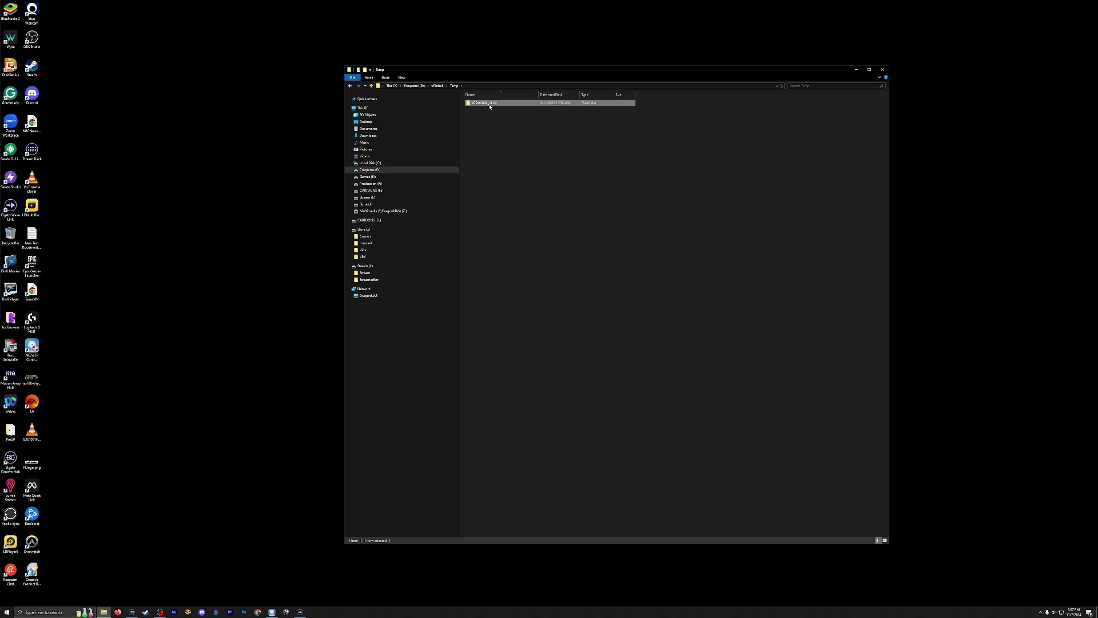
double_click(489, 105)
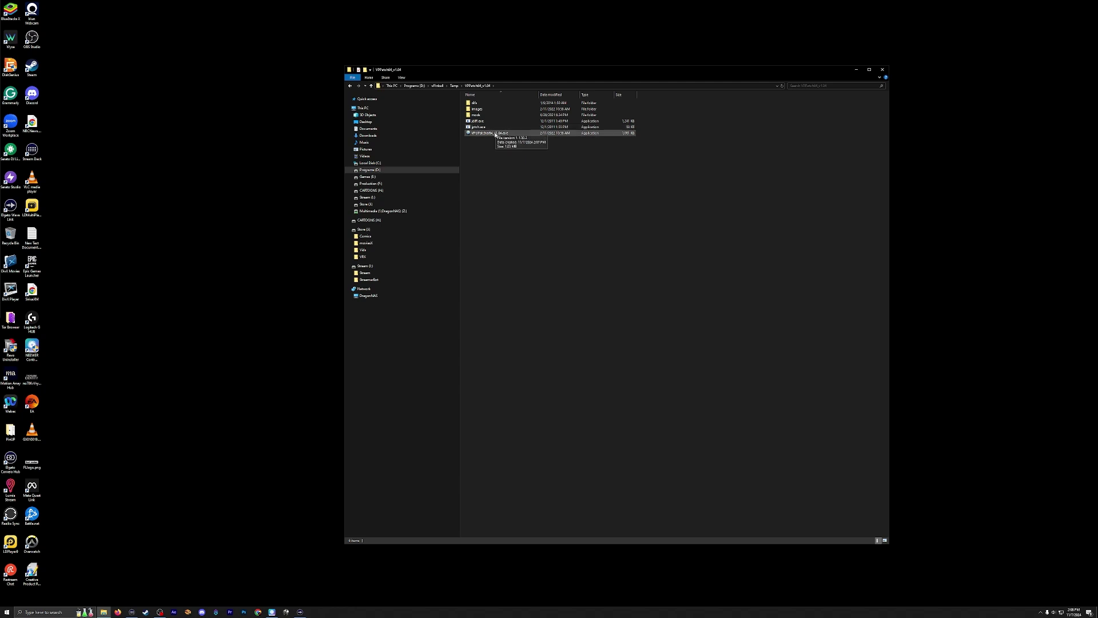
key("alt+Up")
key("alt+Up")
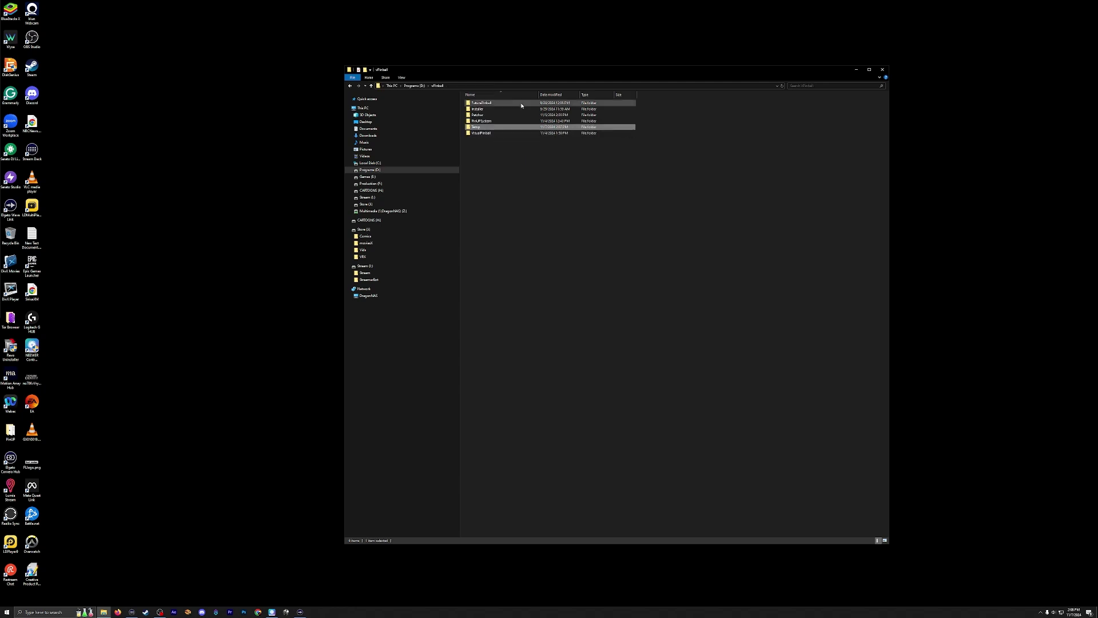
Run VPUPatcher64_v1.04.exe from the Patcher\VPatch64_v1.04 folder.
double_click(490, 117)
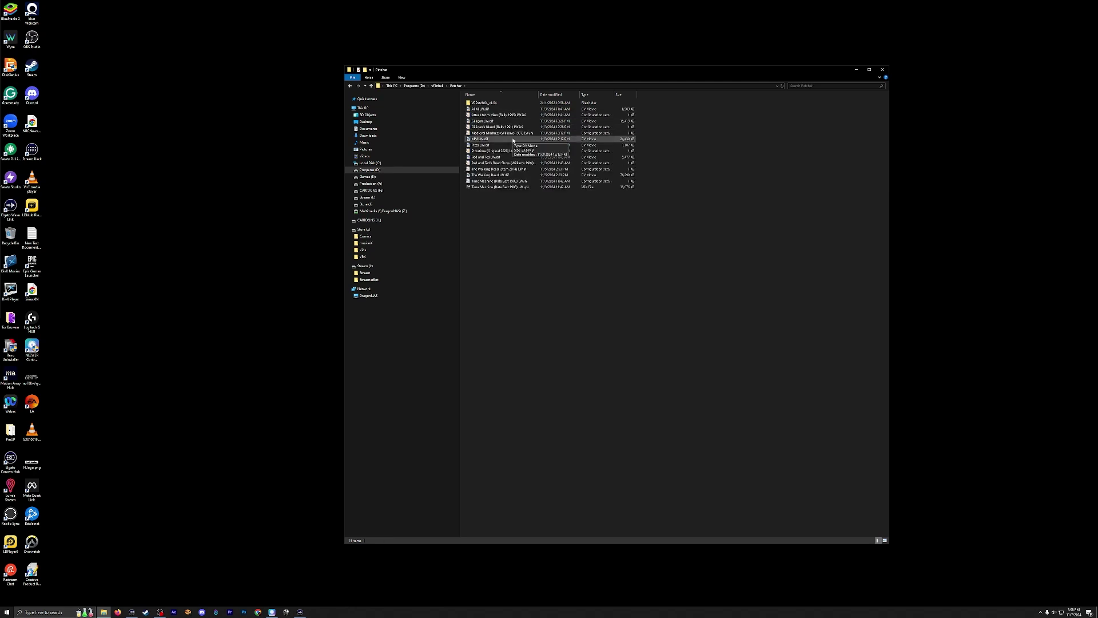
double_click(483, 103)
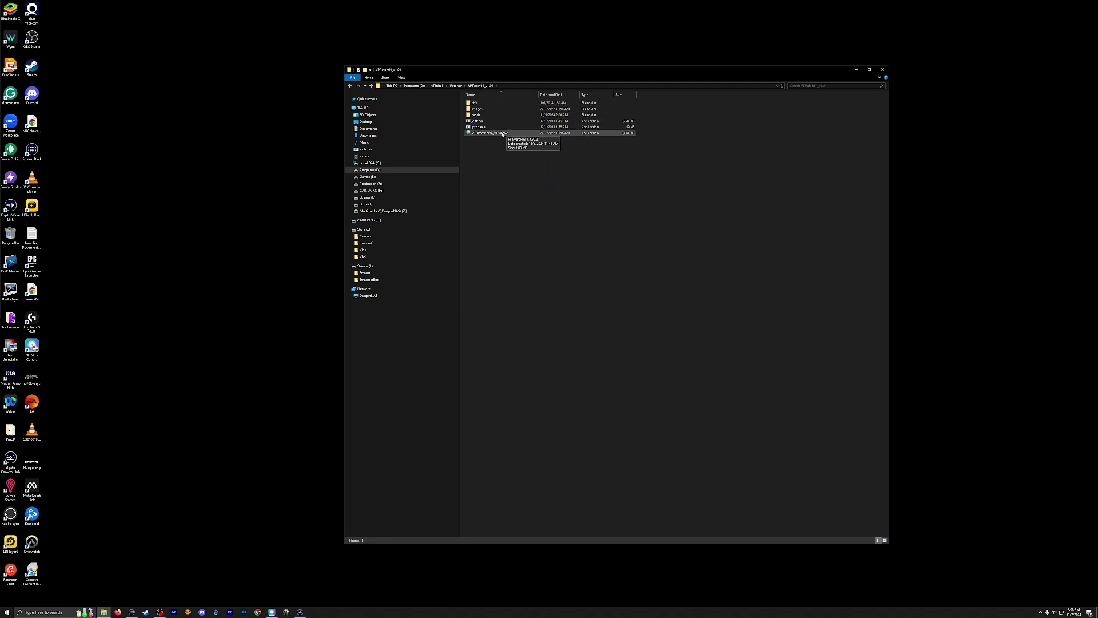
double_click(500, 134)
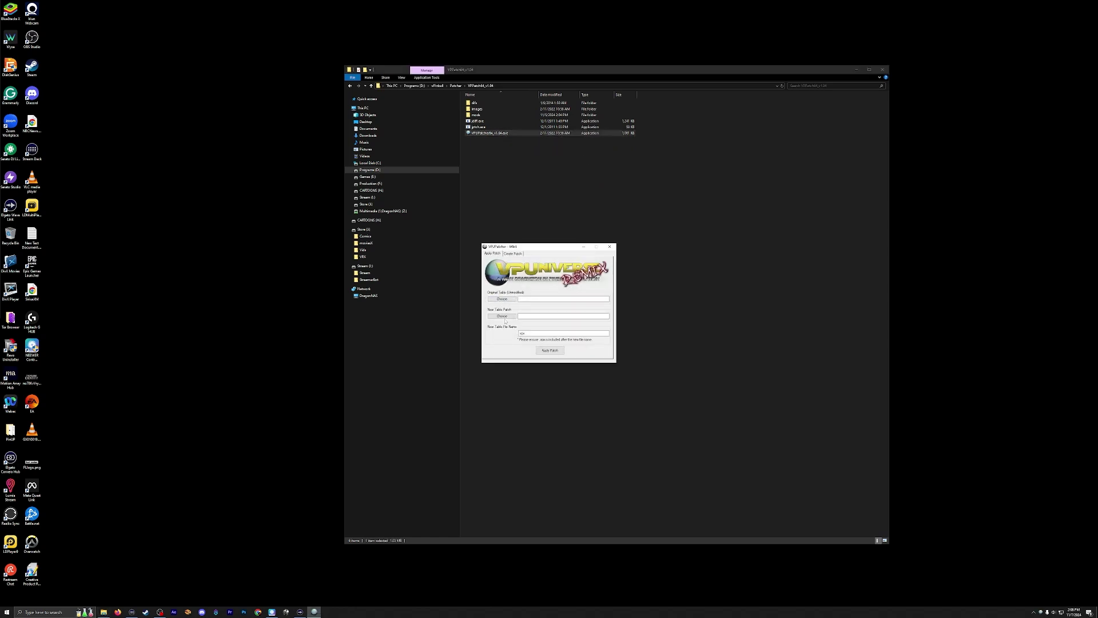
Set the original table to Attack from Mars (Bally 1995) .vpx from vPinball\VisualPinball\Tables.
left_click(509, 300)
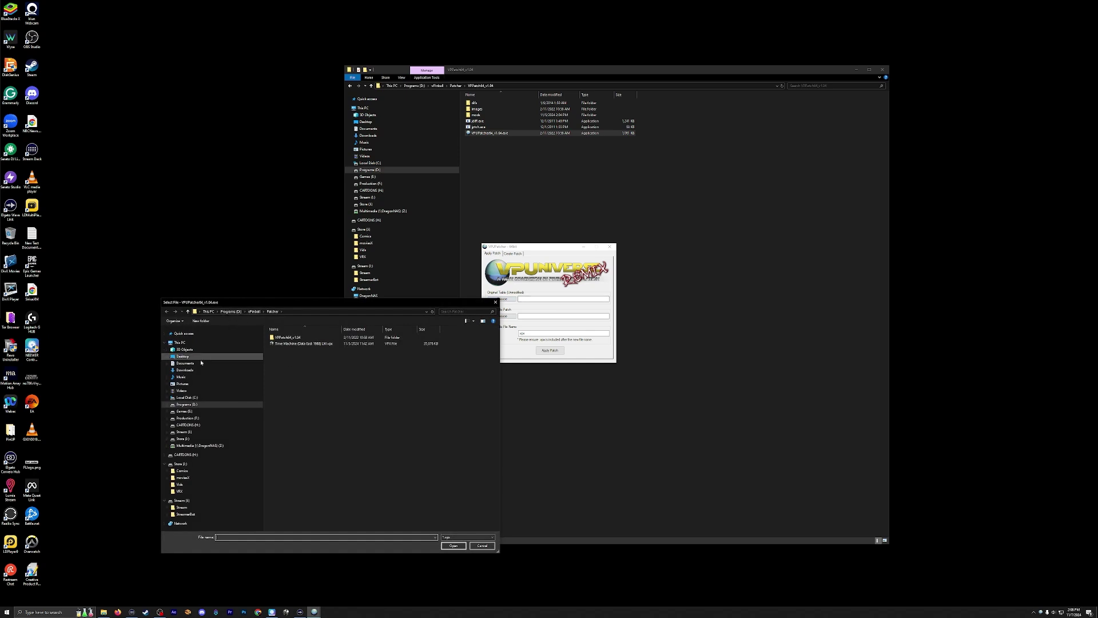
left_click(253, 313)
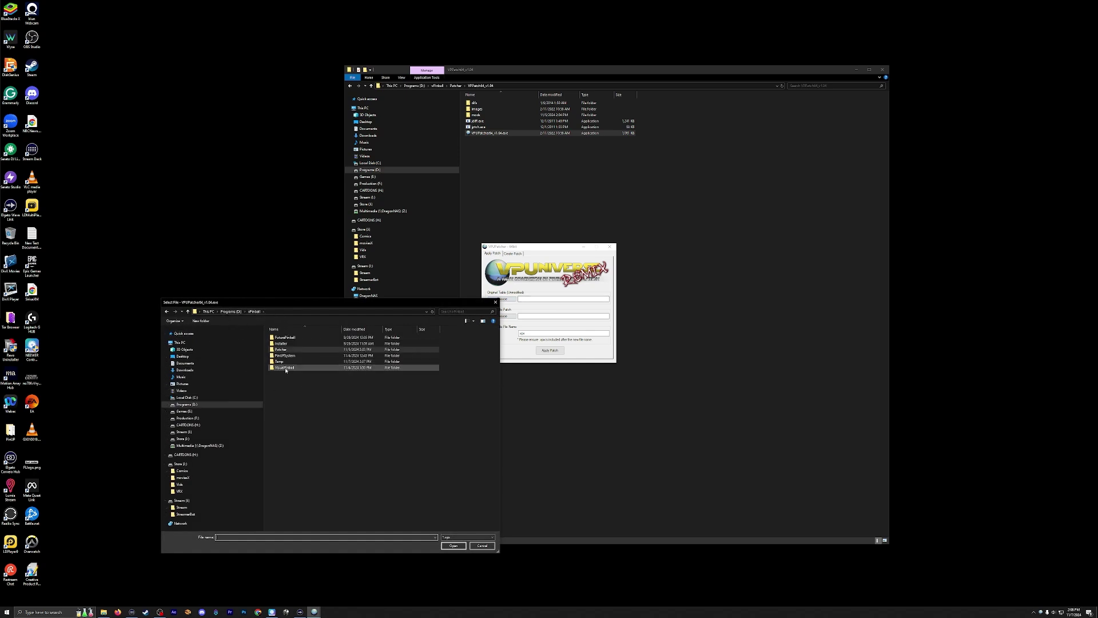
double_click(282, 368)
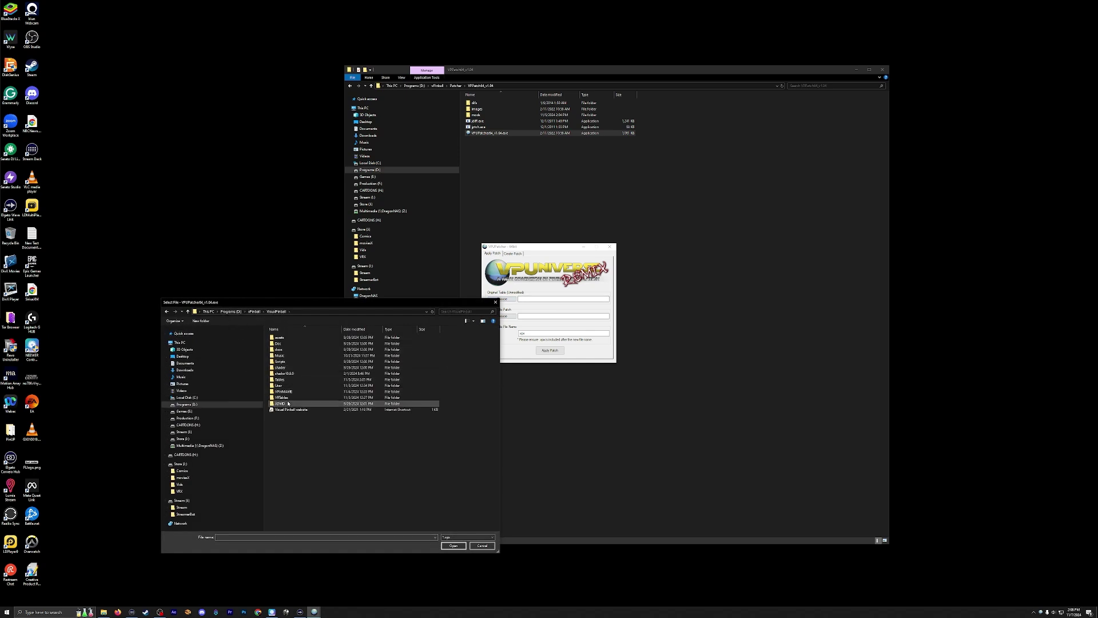
double_click(289, 381)
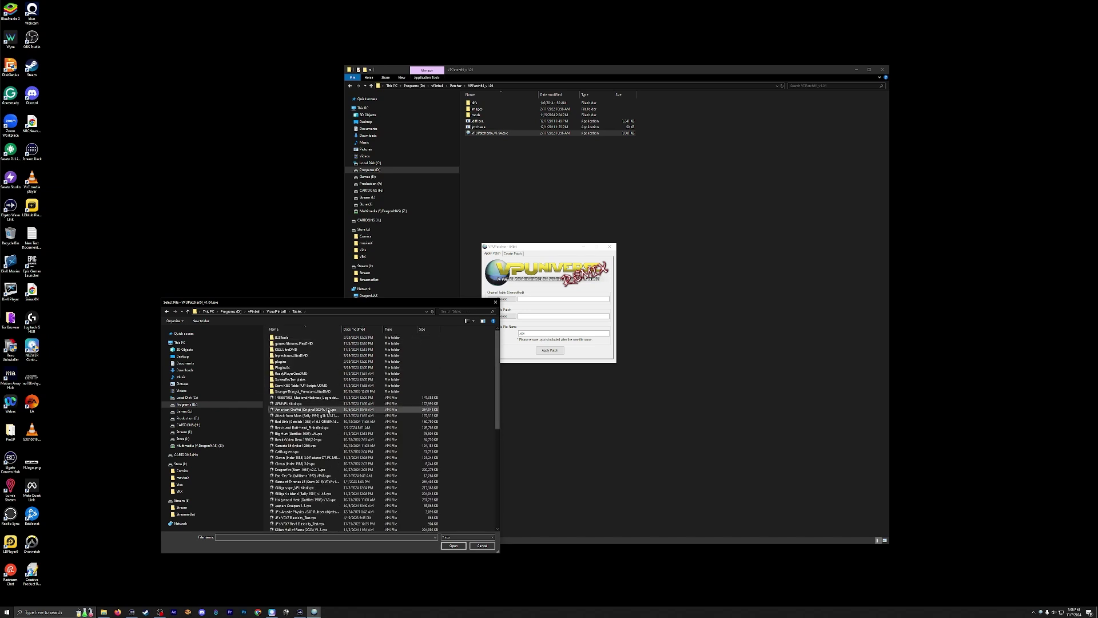
left_click(319, 416)
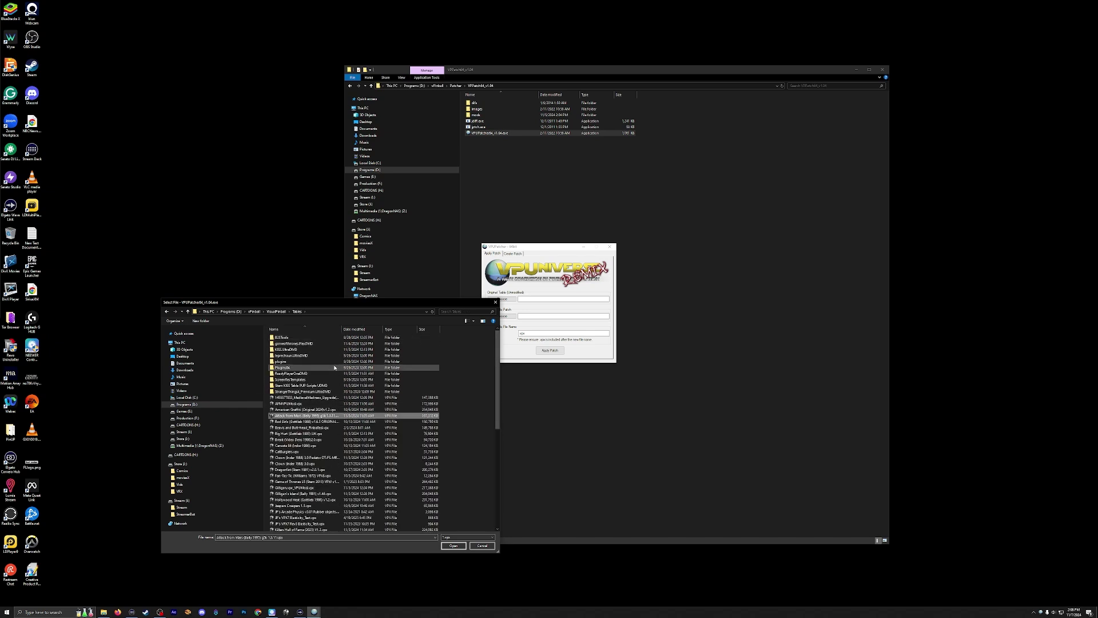
double_click(341, 329)
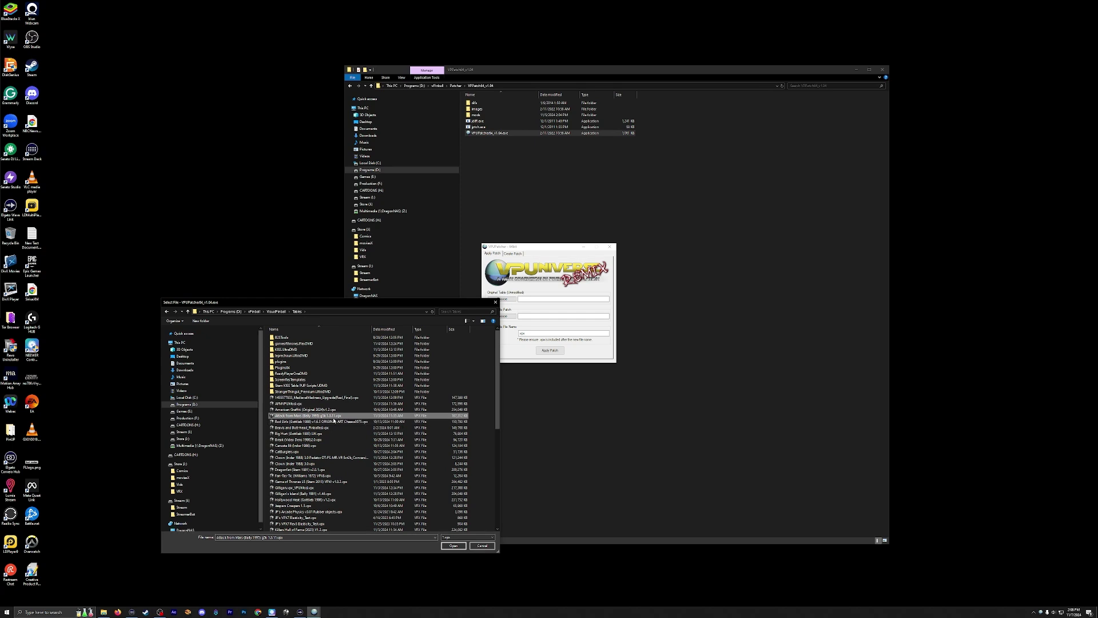
left_click(453, 546)
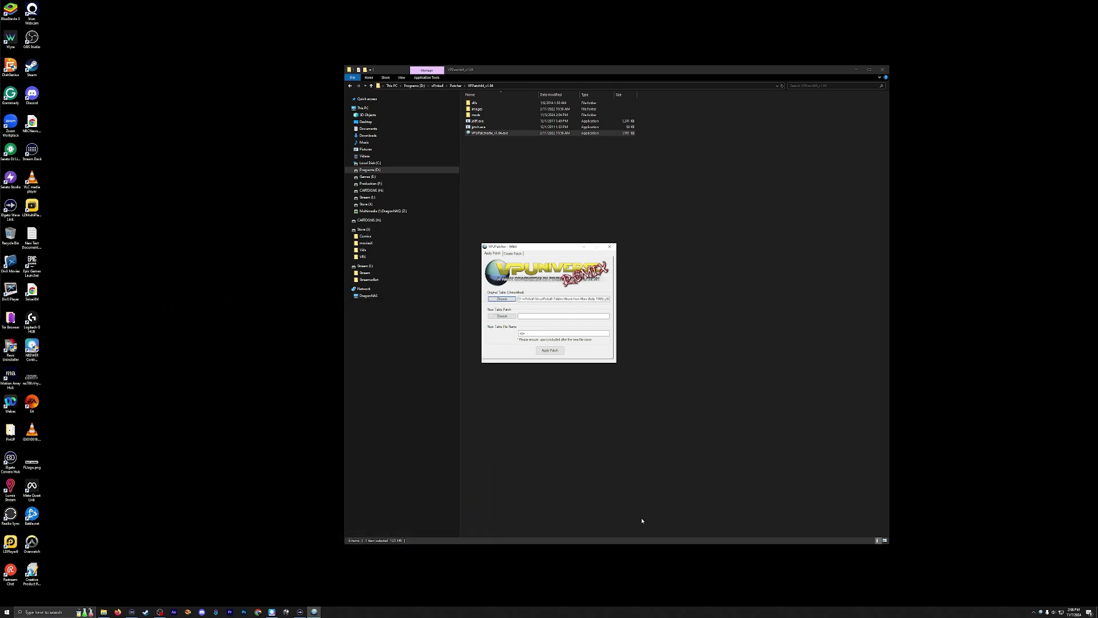
Choose AFM LW.dif from the vPinball\Patcher folder as the new table patch.
left_click(502, 316)
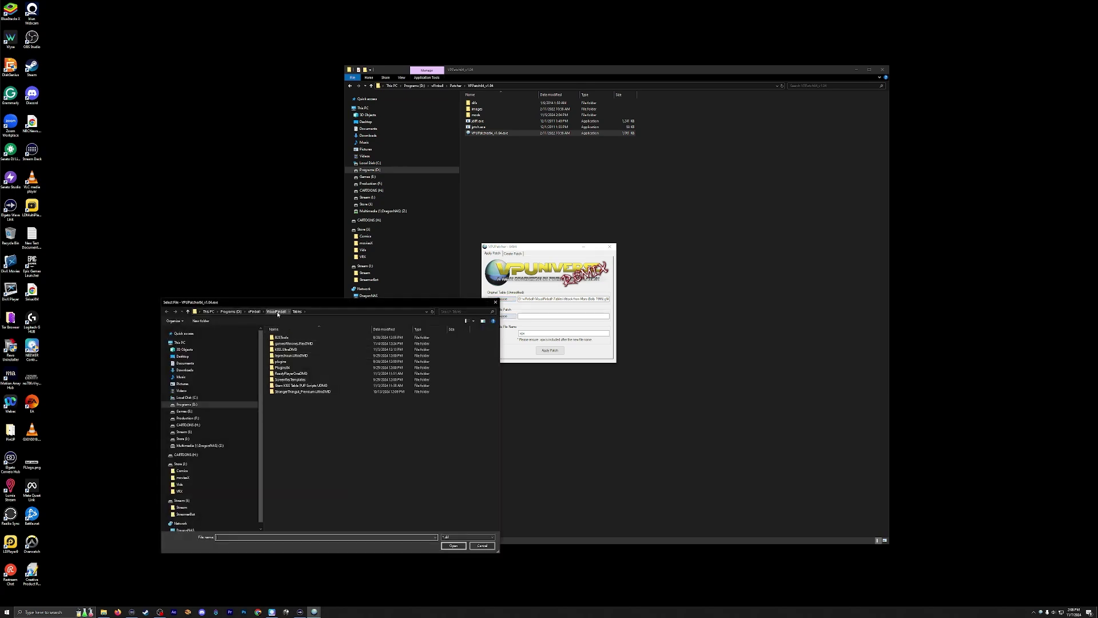
left_click(254, 311)
double_click(336, 344)
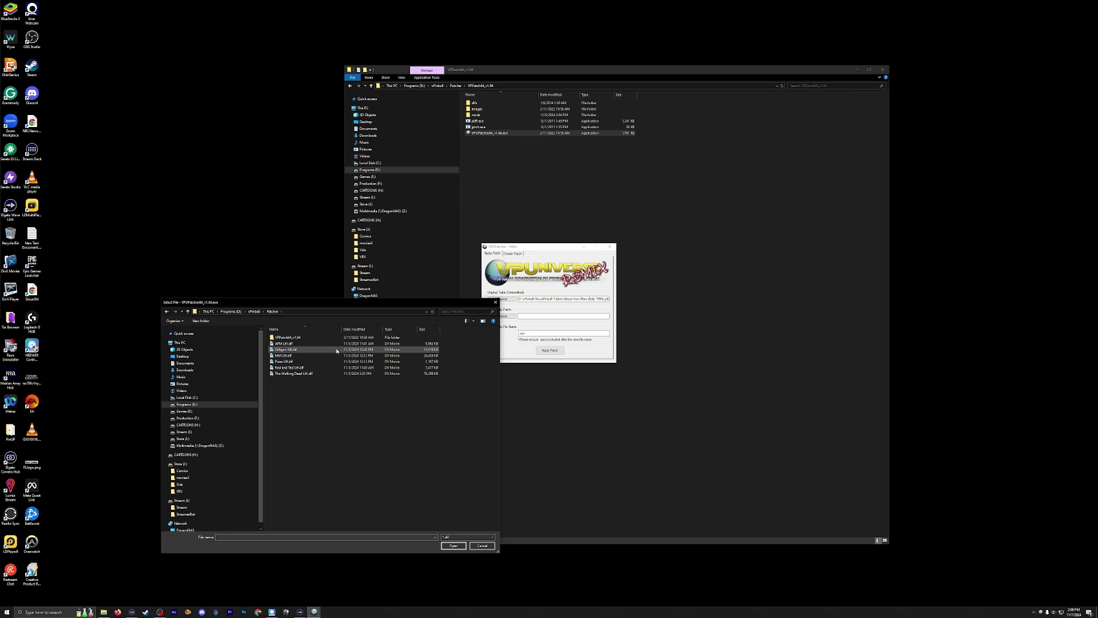
left_click(290, 344)
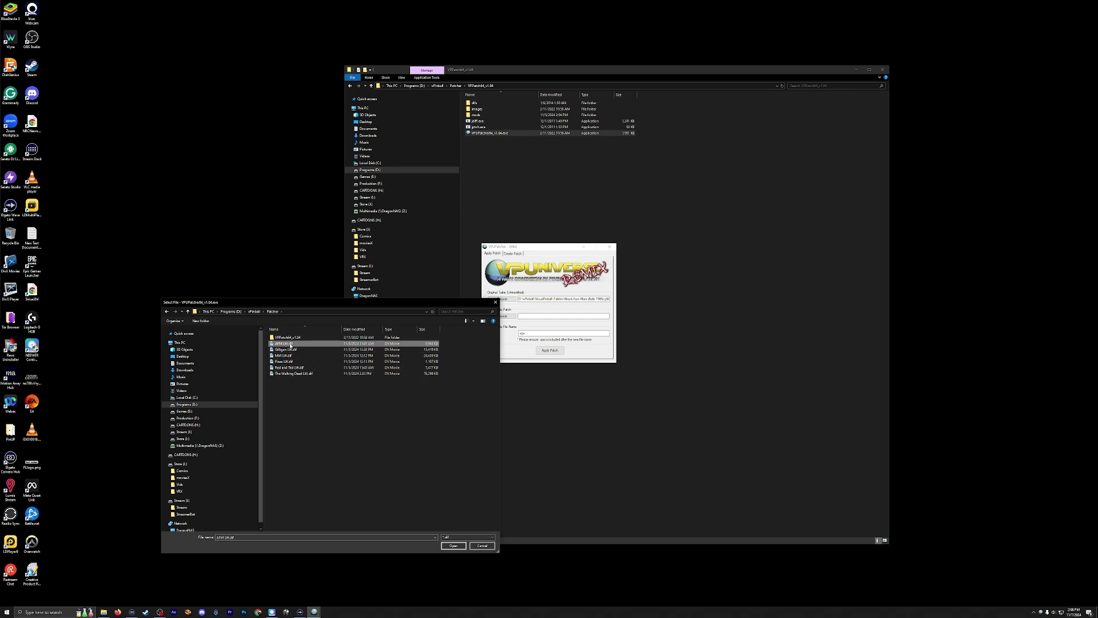
left_click(453, 546)
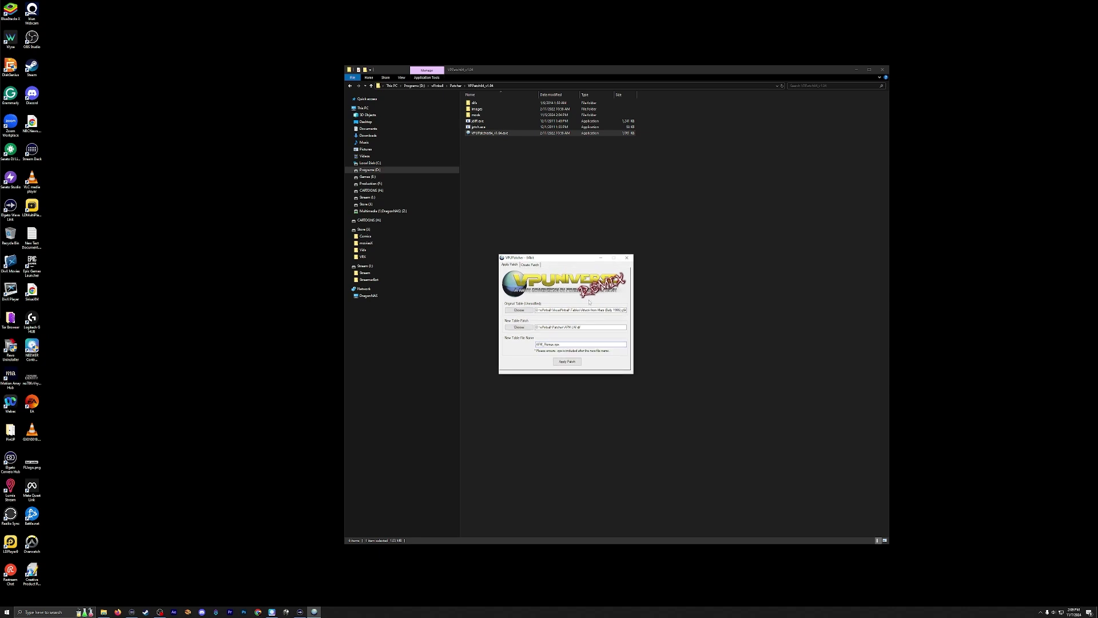
Apply the patch to create AFM_Remix.vpx and acknowledge the confirmation messages.
left_click(577, 362)
left_click(563, 363)
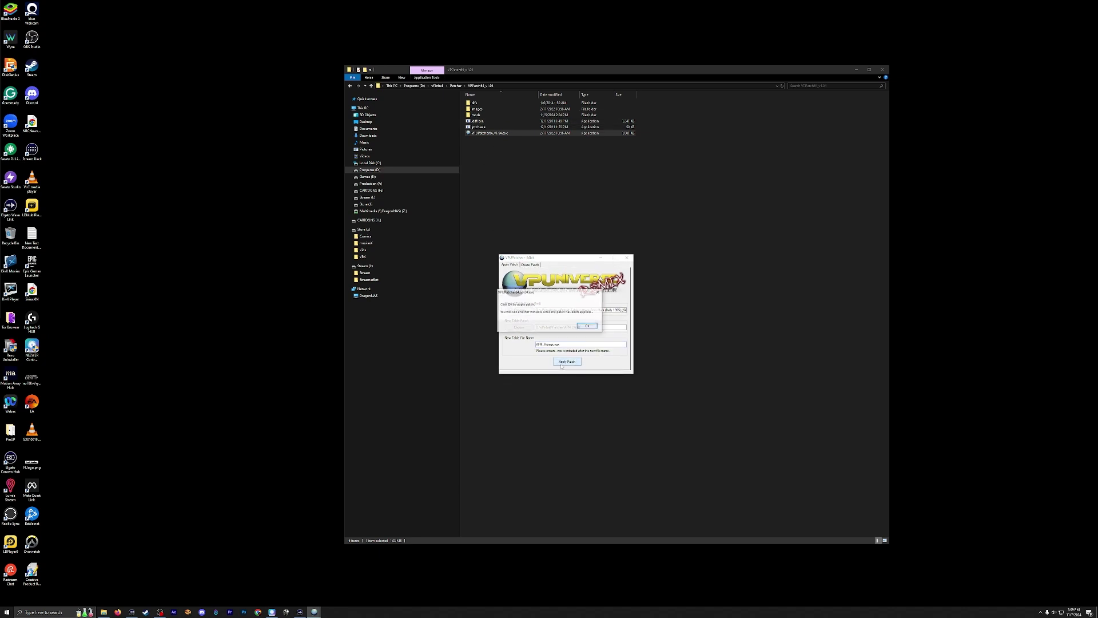
left_click(587, 328)
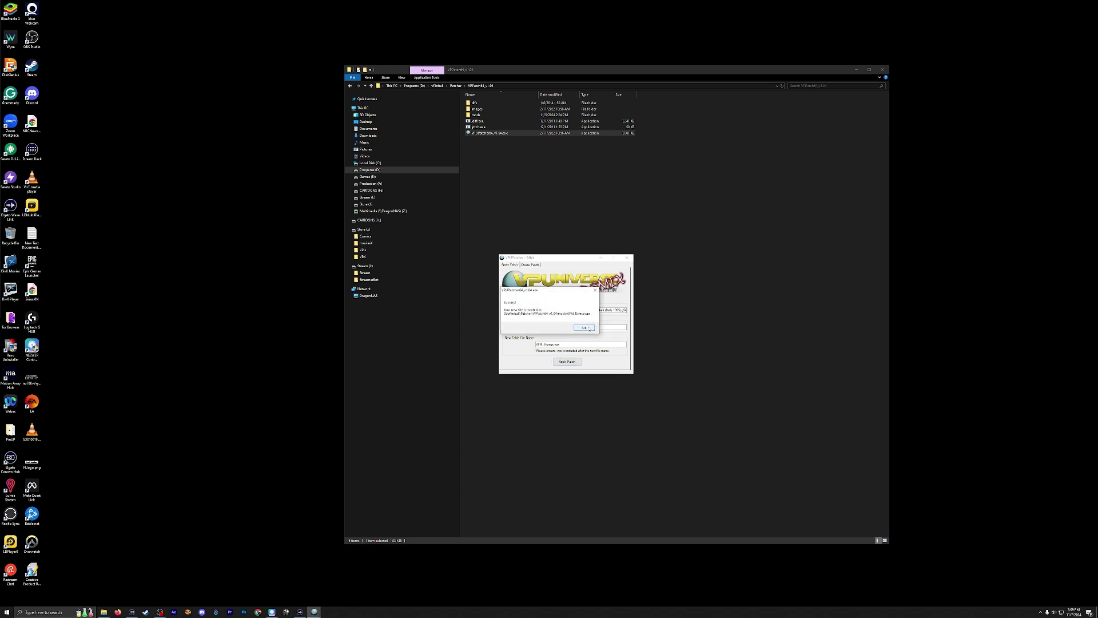
left_click(586, 327)
Close VPUPatcher, verify the new remix .vpx in the mods folder, and launch Visual Pinball.
left_click(627, 258)
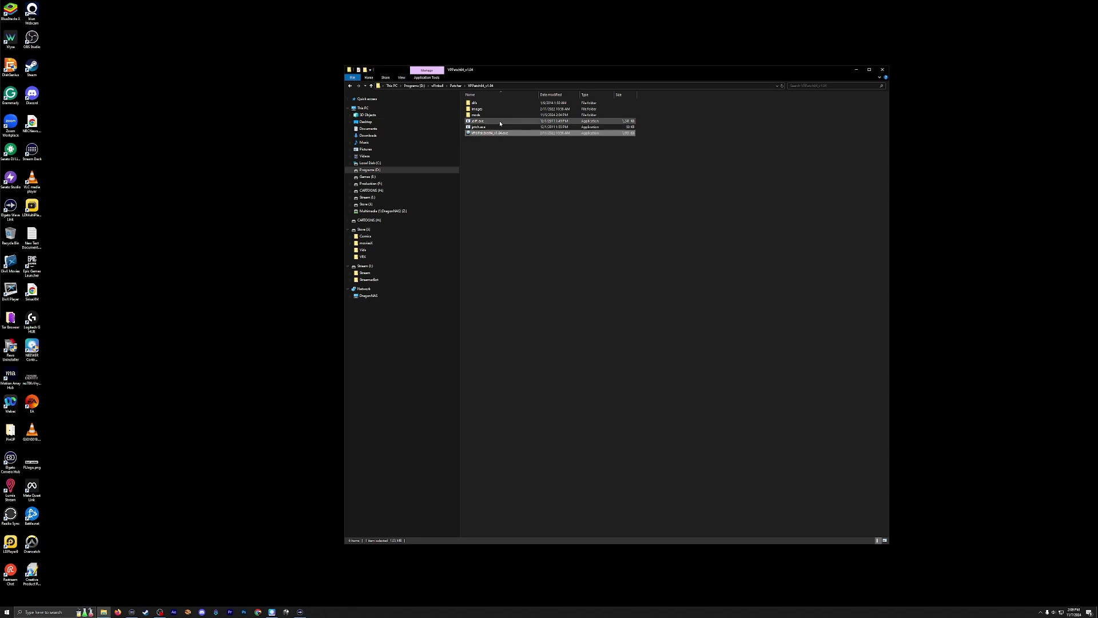
double_click(480, 115)
left_click(495, 105)
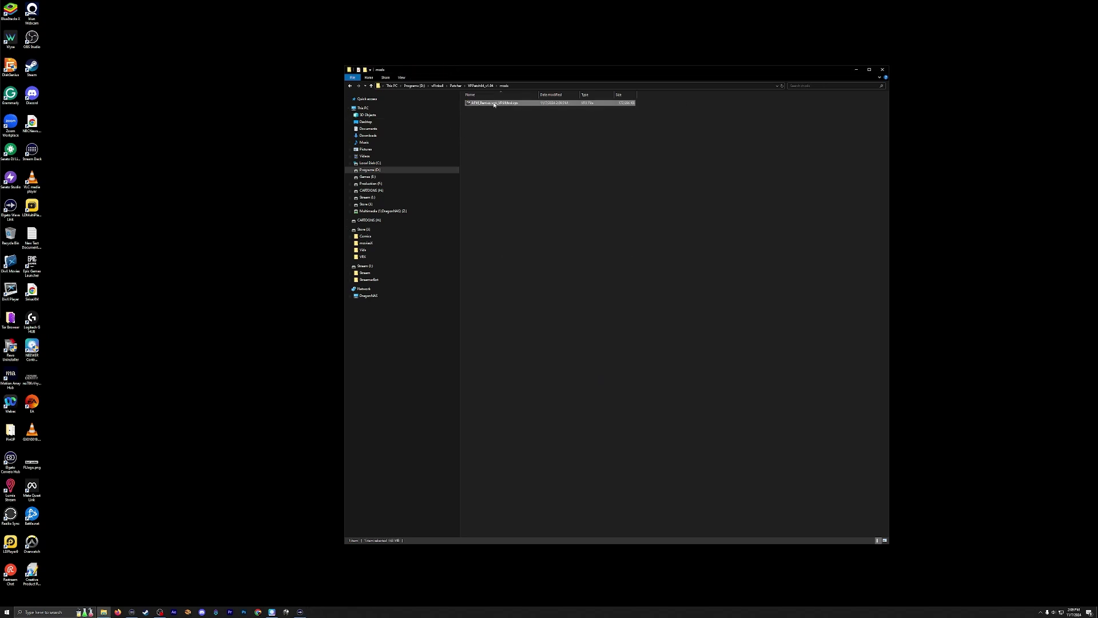
right_click(503, 108)
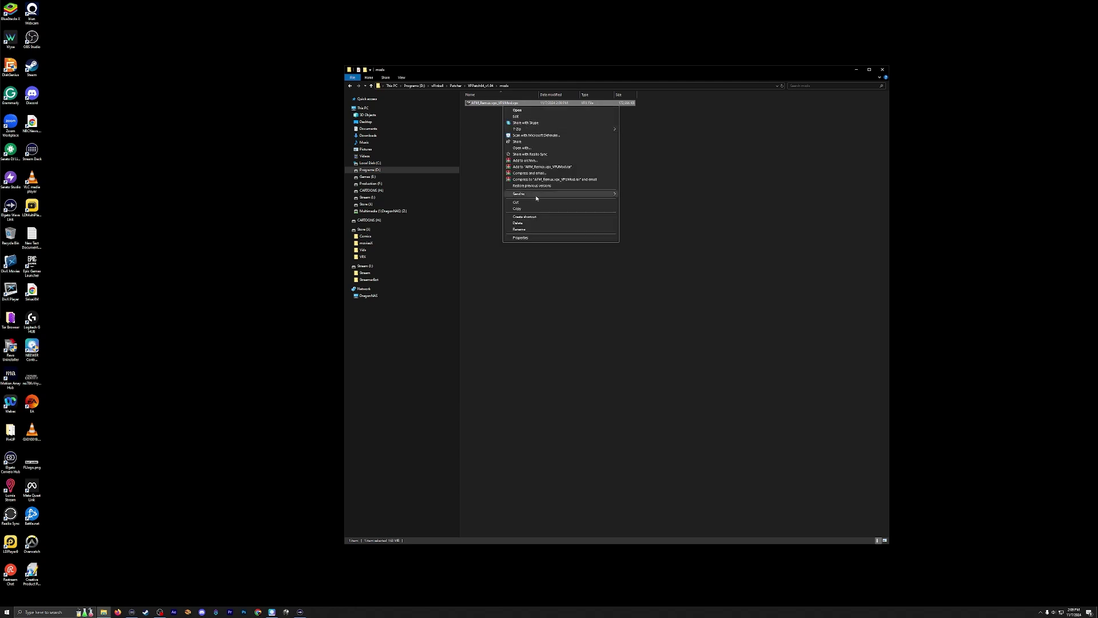
left_click(530, 314)
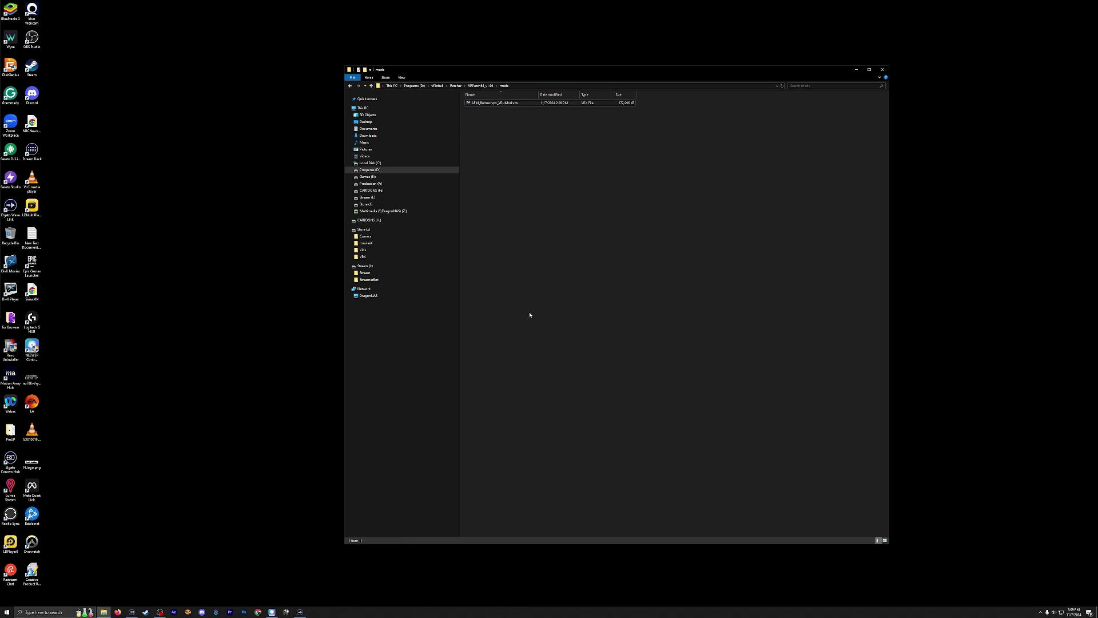
left_click(289, 612)
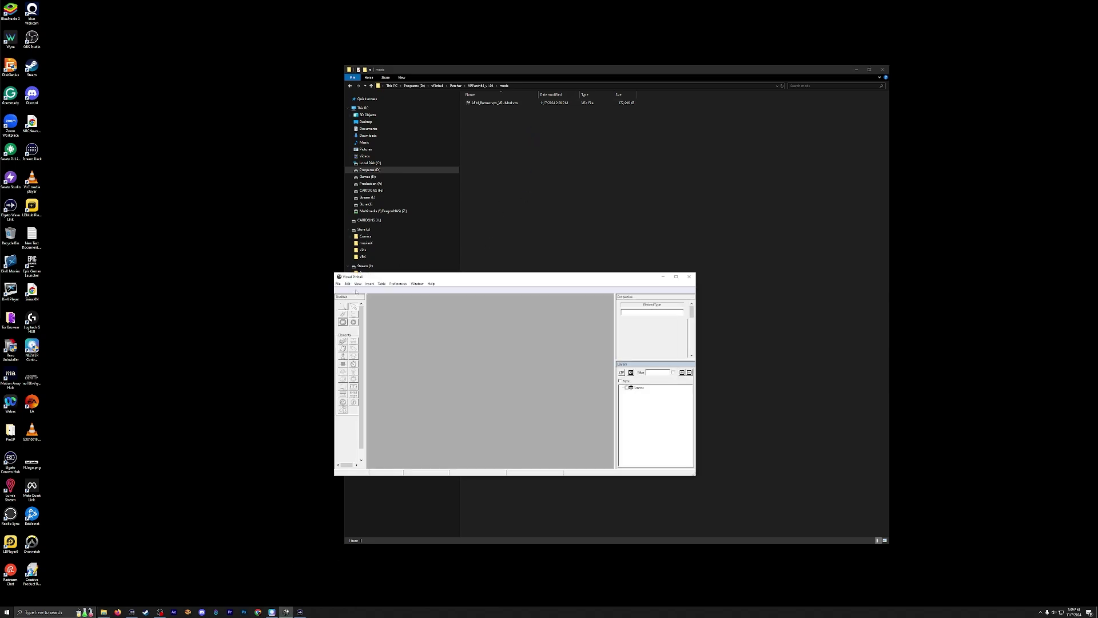
Load the patched Attack from Mars remix .vpx via File > Open and play it with F5.
left_click(338, 283)
left_click(350, 299)
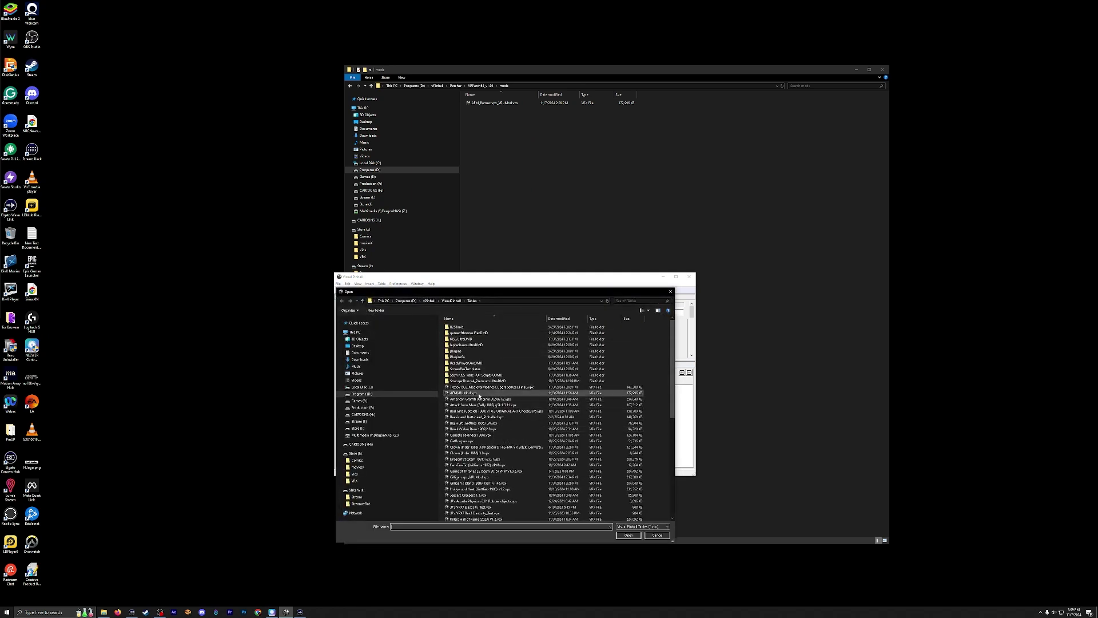
double_click(479, 394)
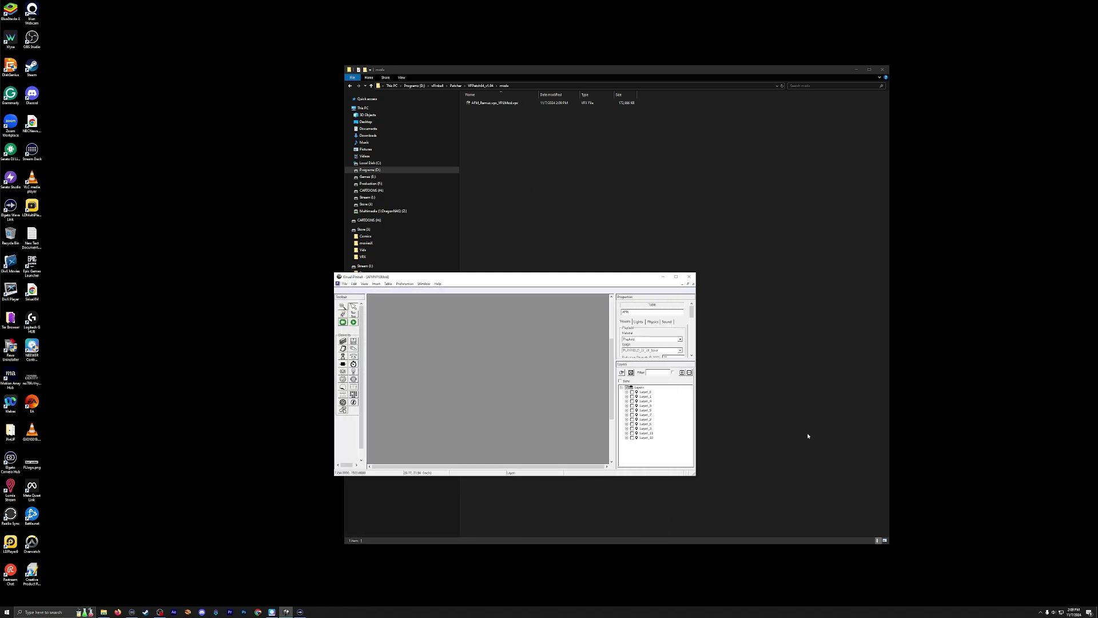
key("F5")
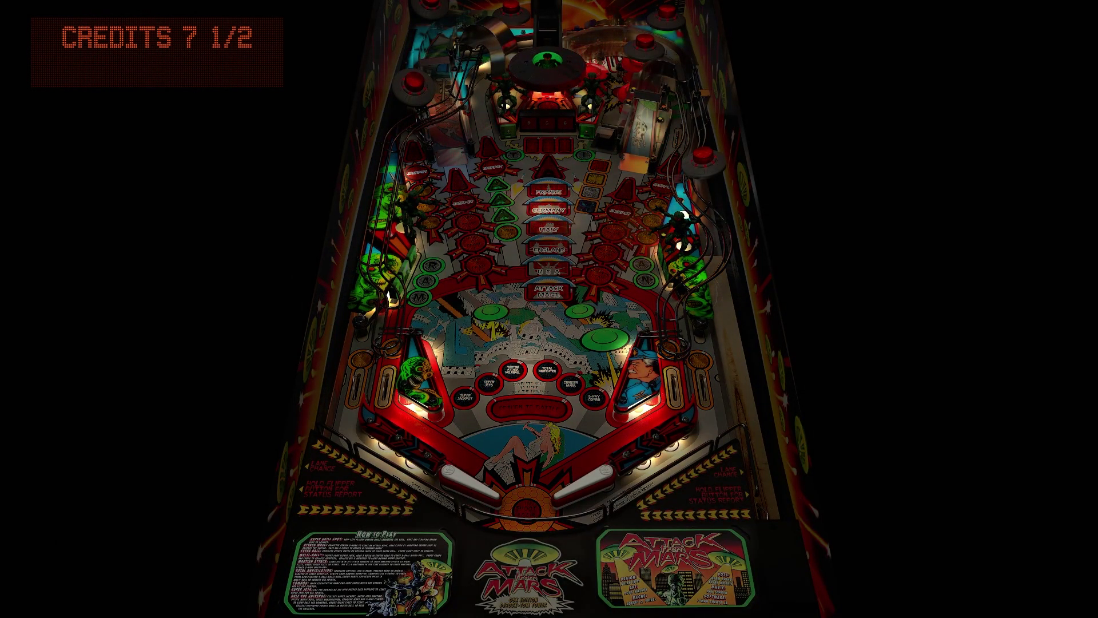
Start an Attack from Mars game, work both flippers to 11,305,010 points on ball 1, then pause.
key("Return")
key("Return")
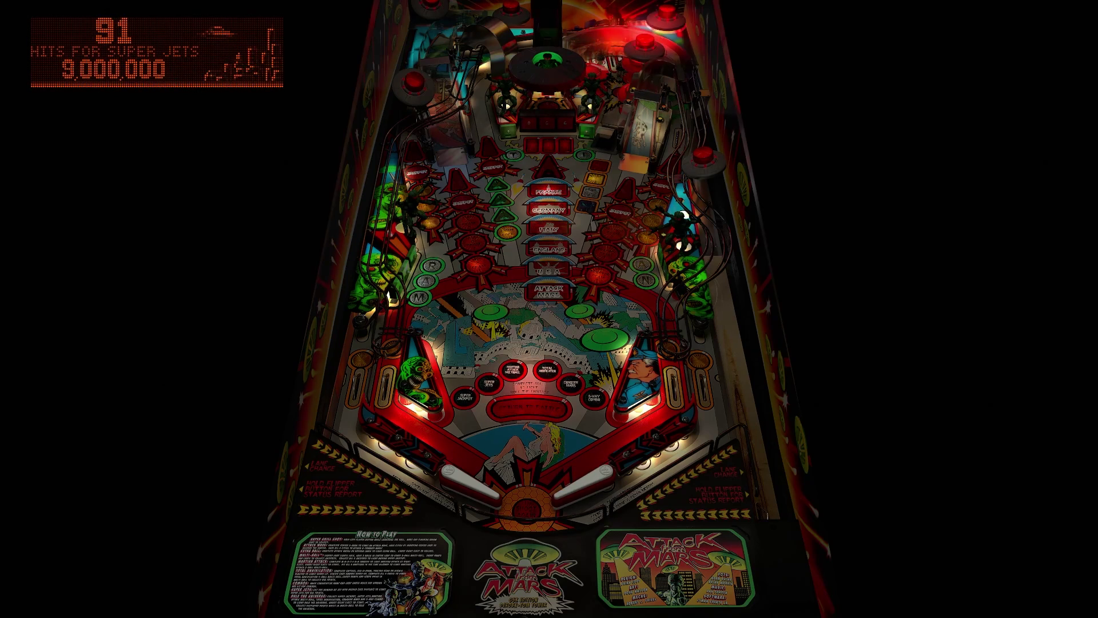
key("Shift_L")
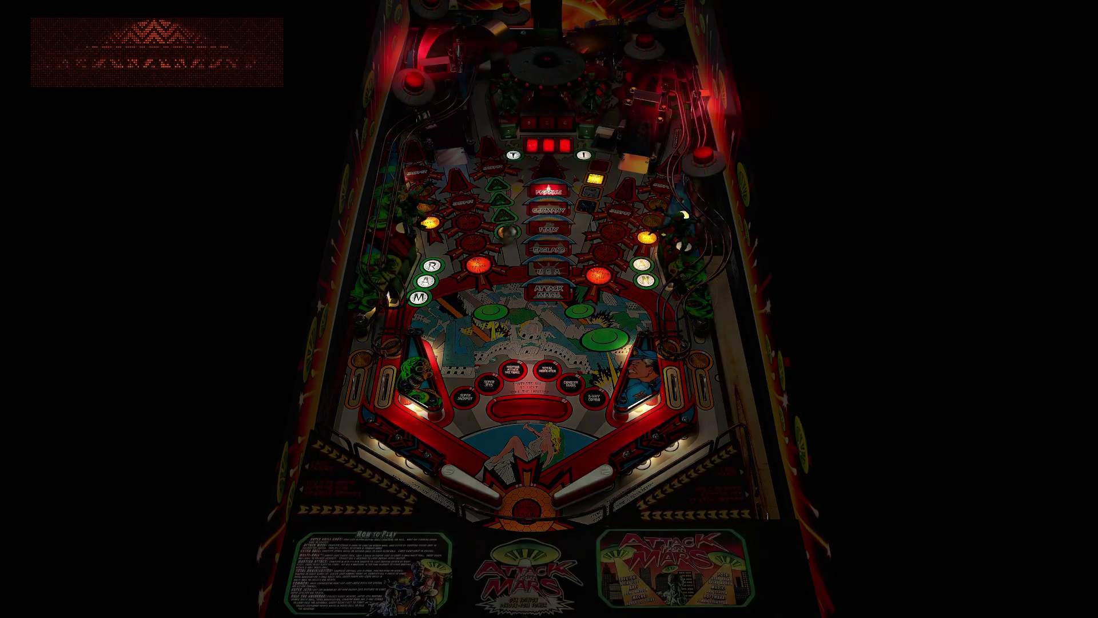
key("Shift_L")
key("Shift_R")
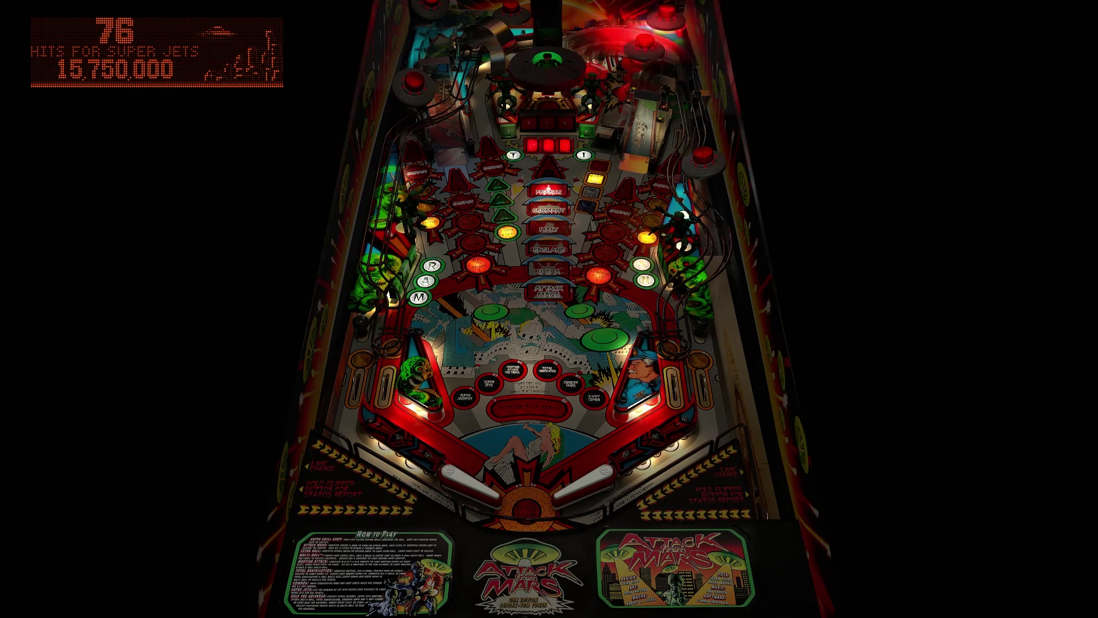
key("Escape")
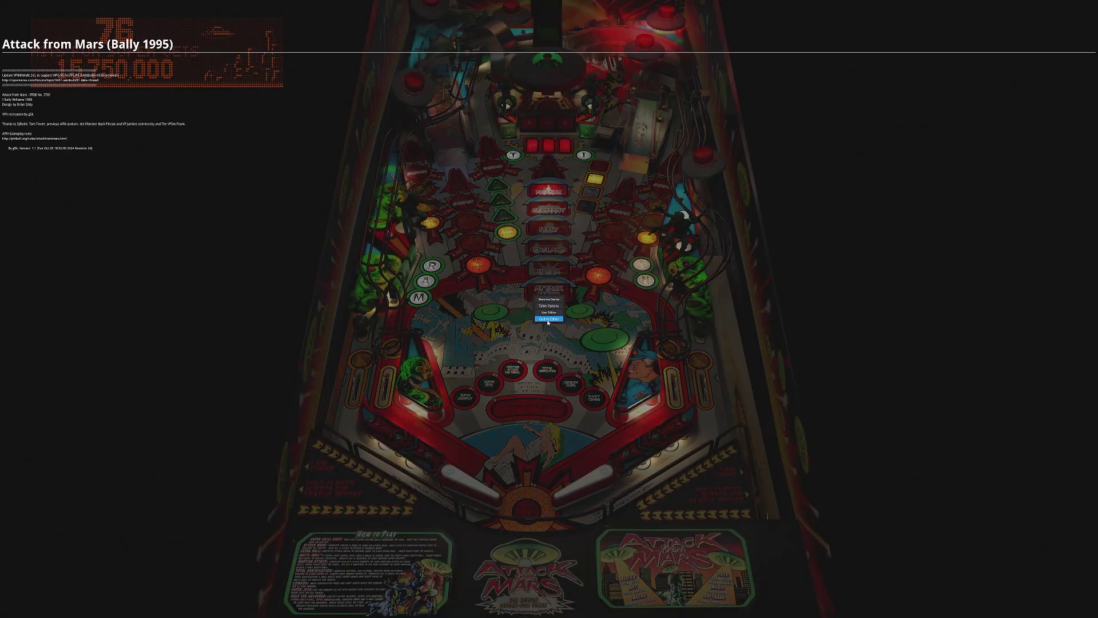